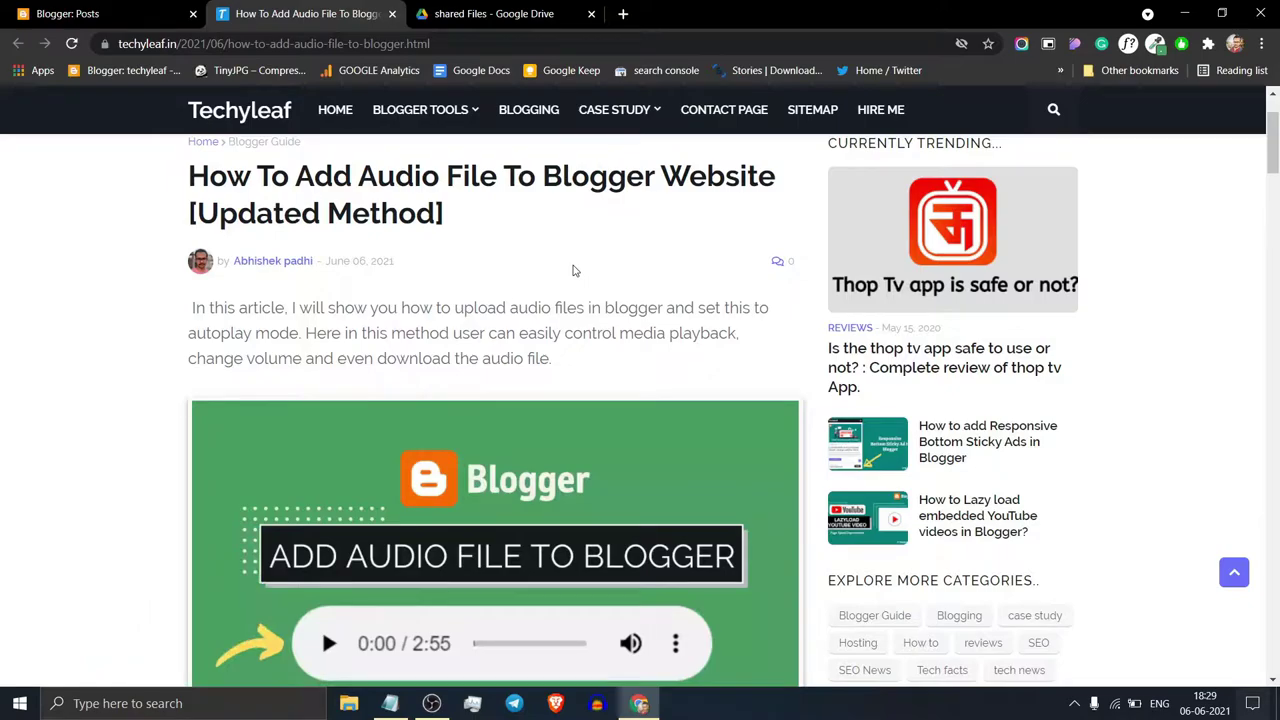
Step: Open the link sharing settings for the audio file in Google Drive
scroll(405, 514, down, 1)
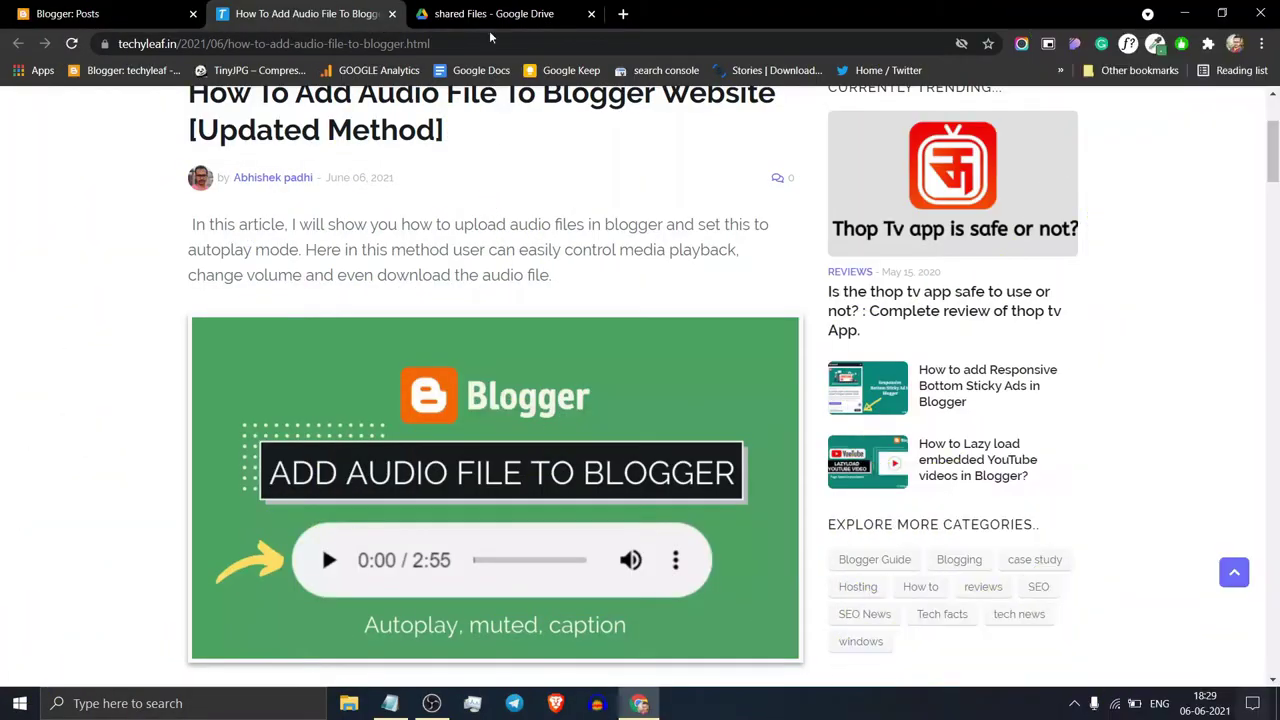
click(490, 16)
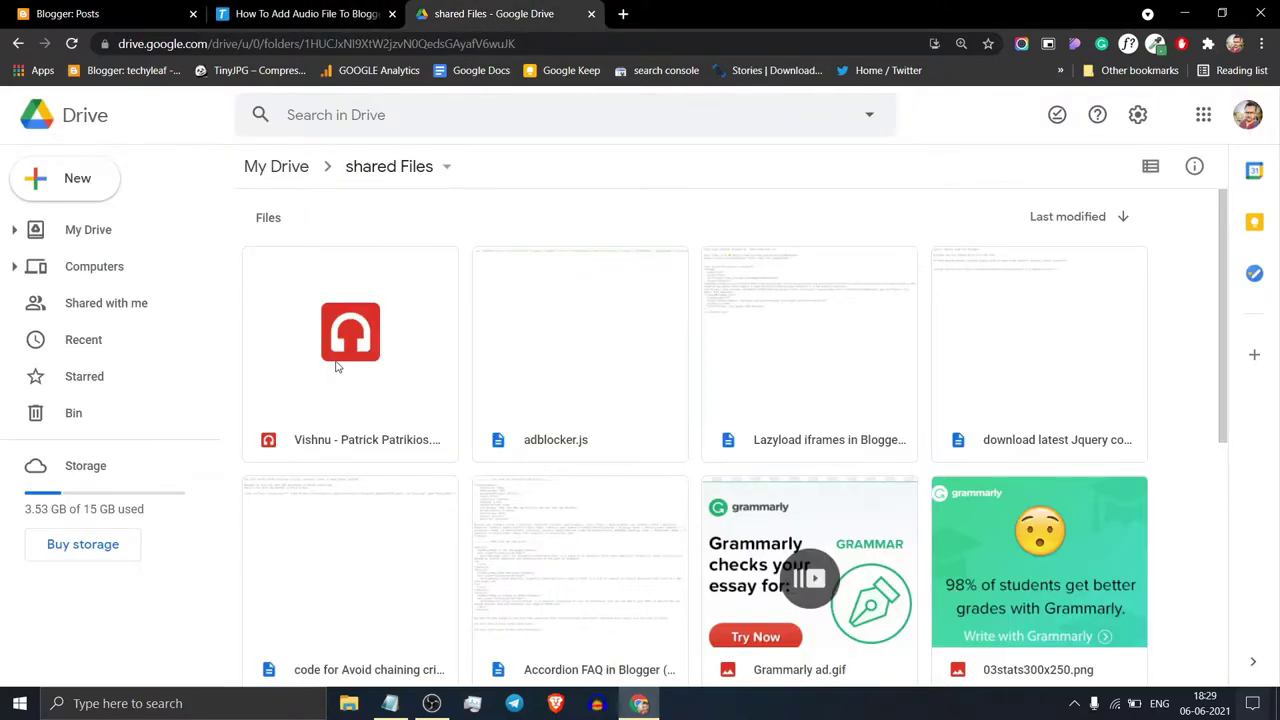
click(63, 190)
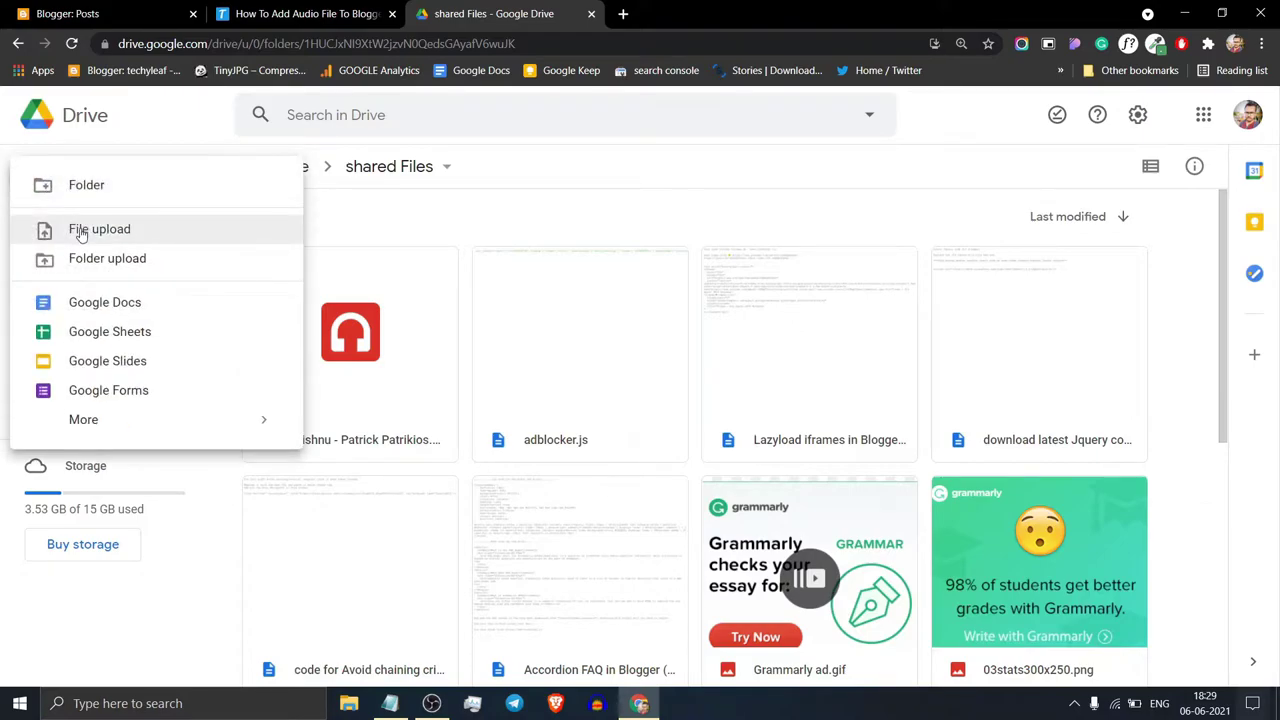
click(160, 131)
click(313, 328)
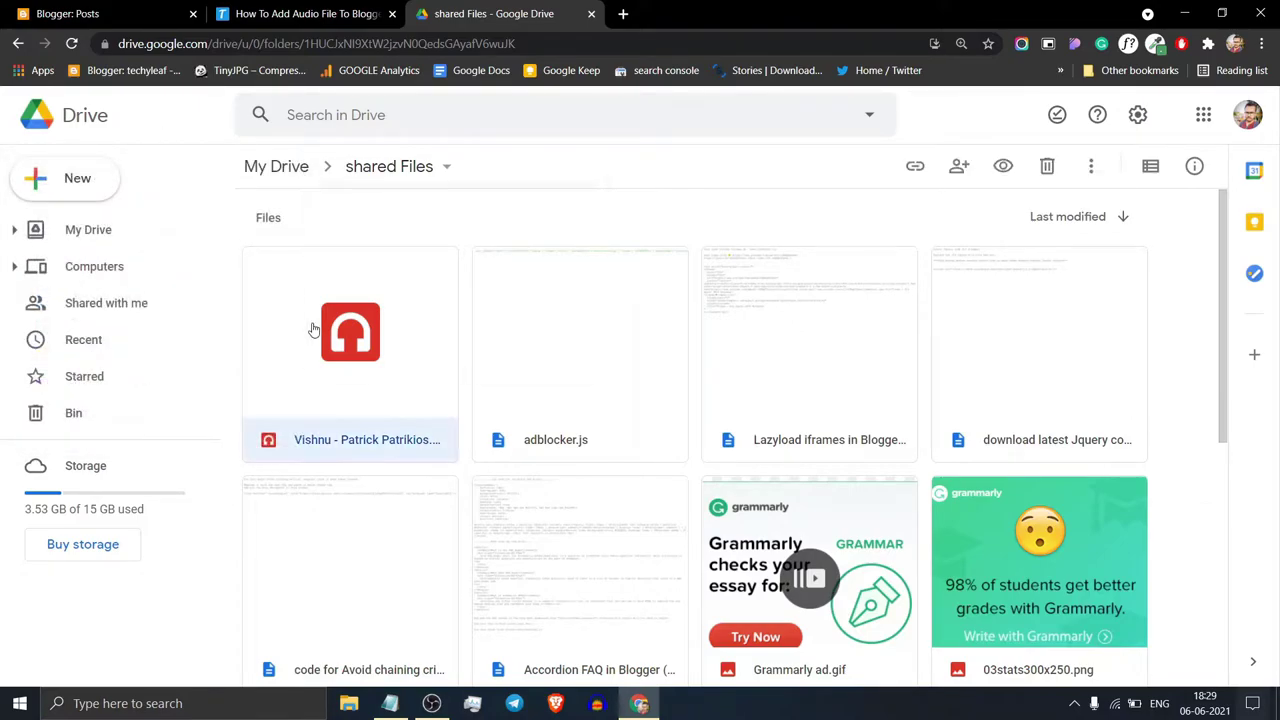
right_click(314, 326)
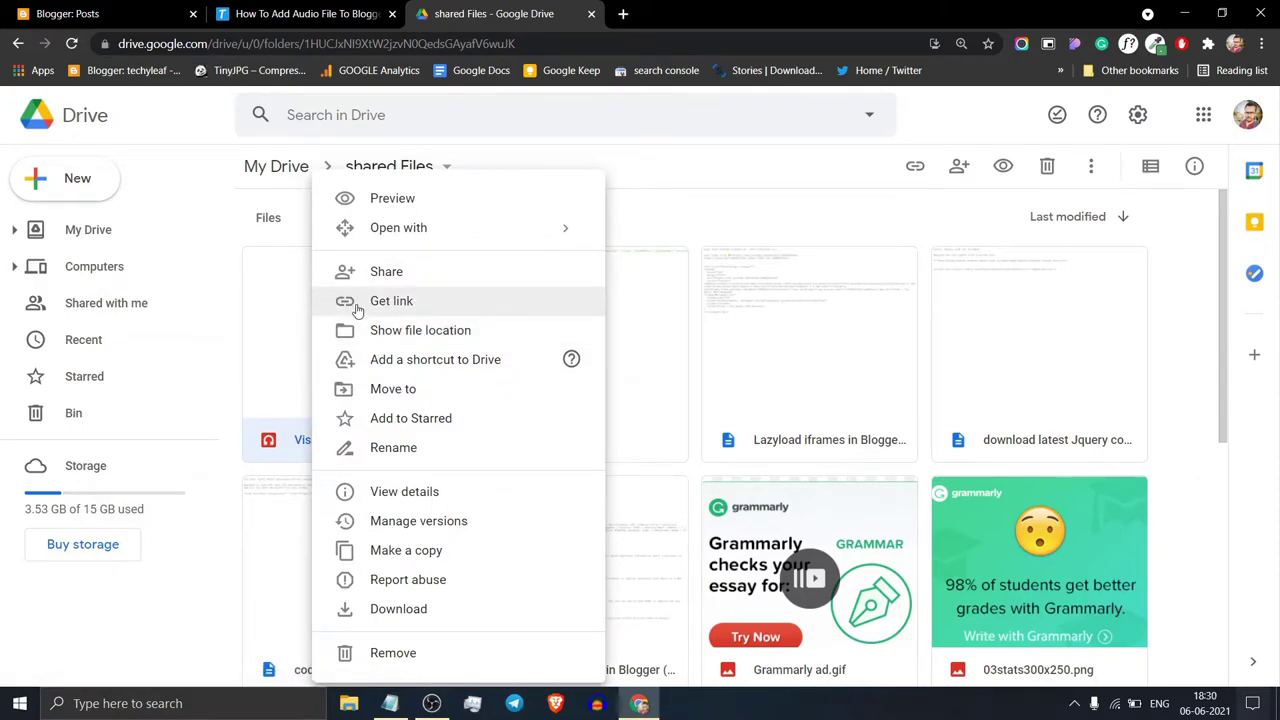
click(360, 302)
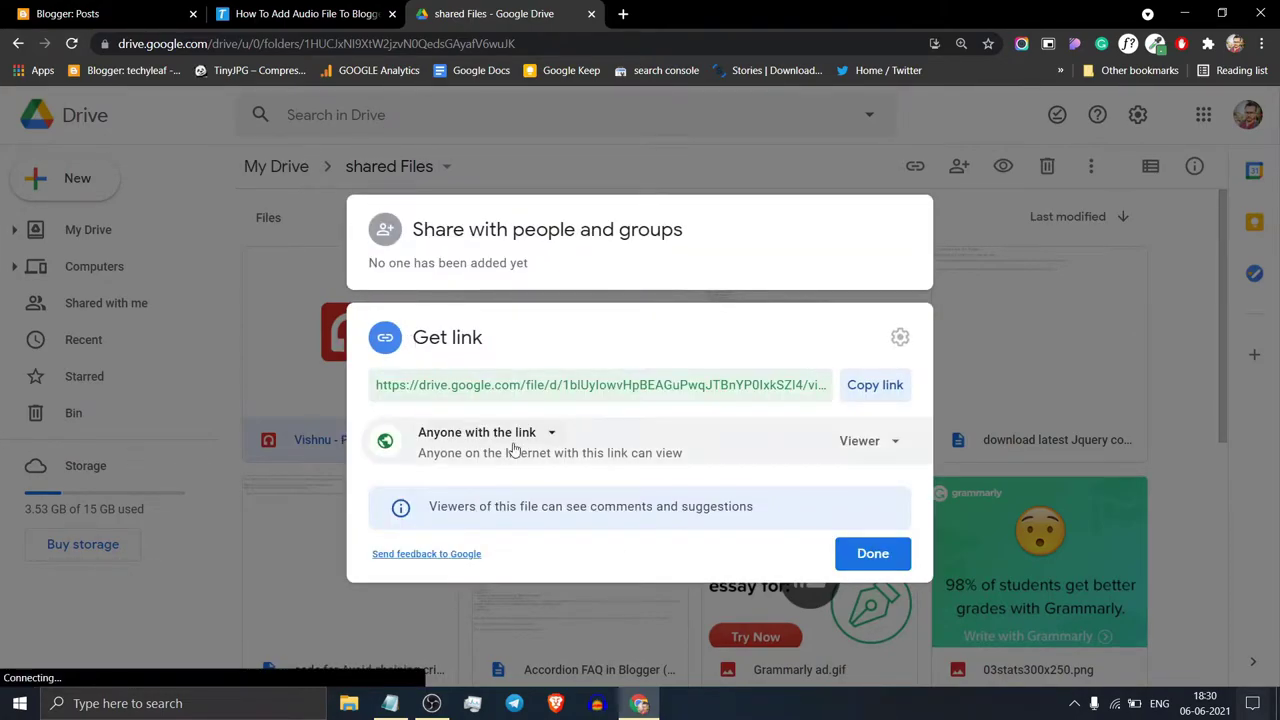
Step: Set access to Anyone with the link as Viewer, copy the link, and bring up the Notepad notes
click(512, 440)
click(510, 462)
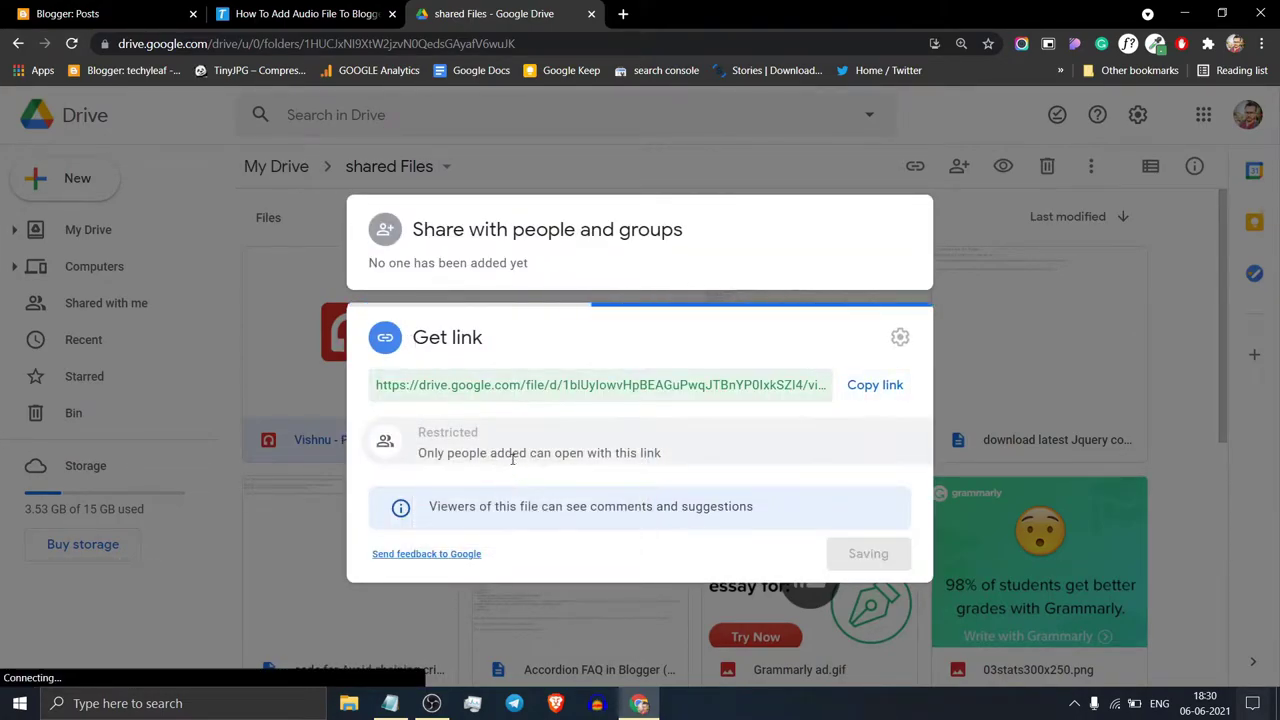
click(491, 460)
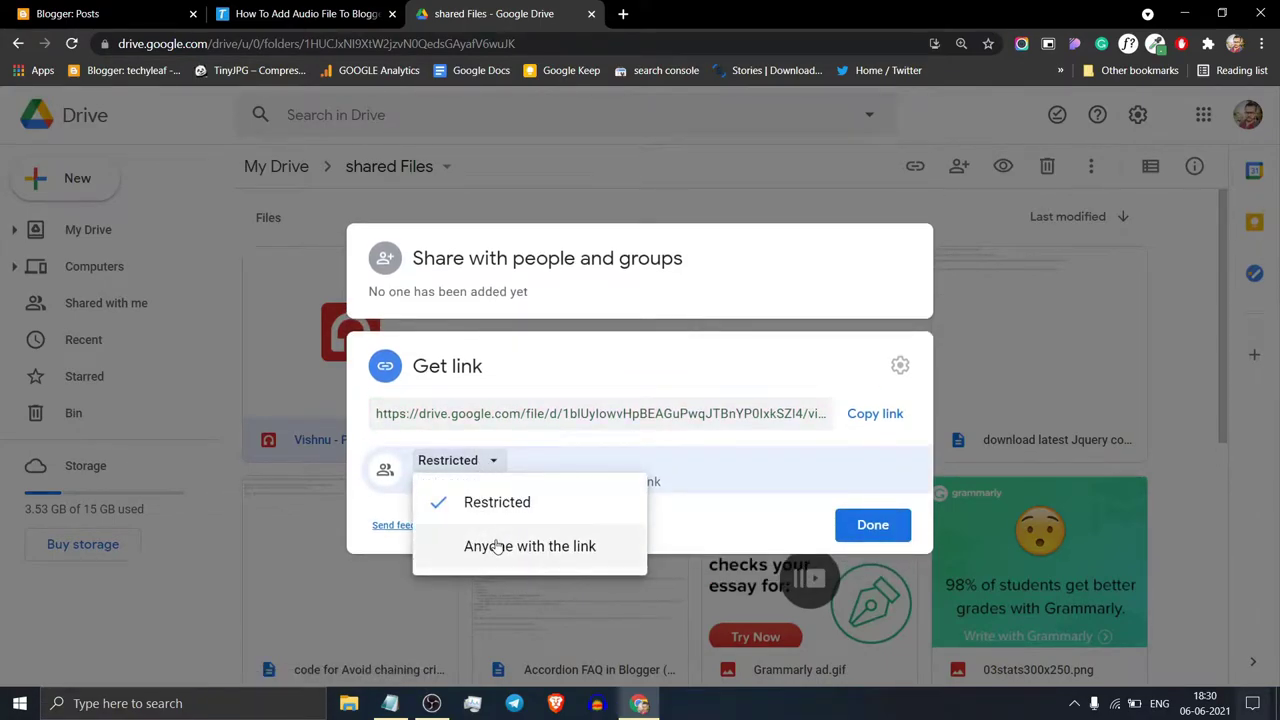
click(497, 547)
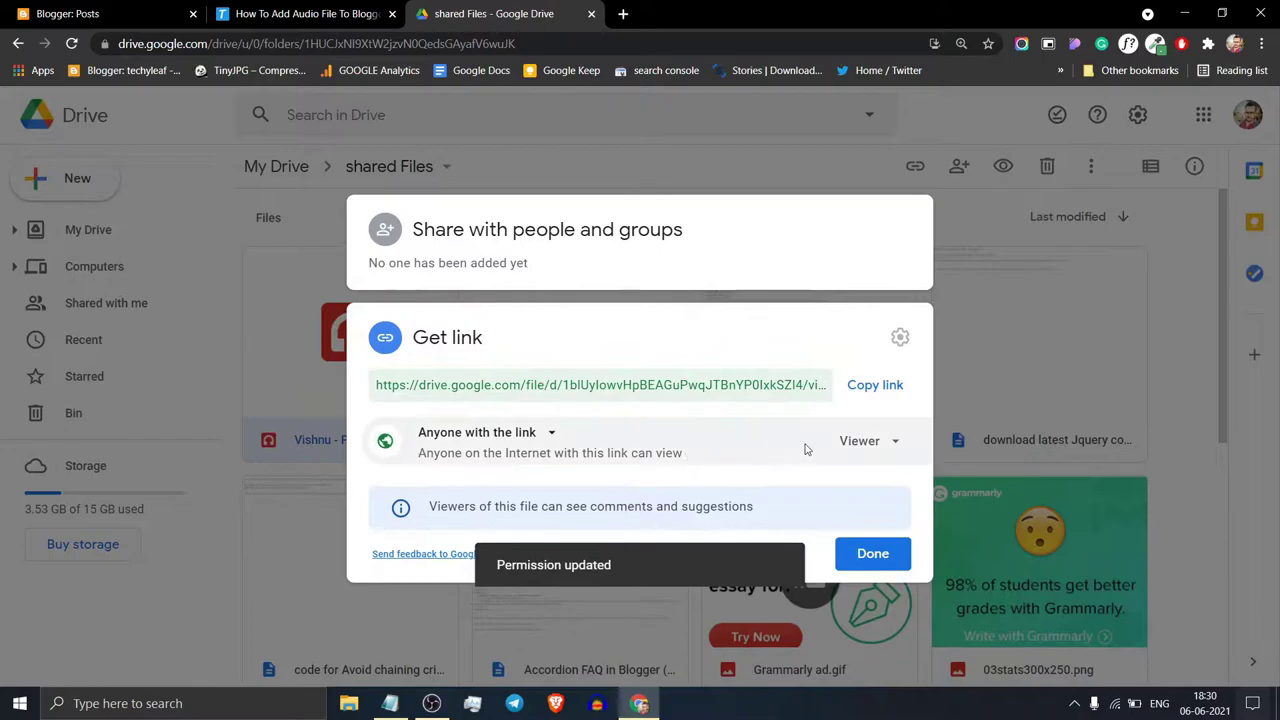
click(870, 388)
click(868, 555)
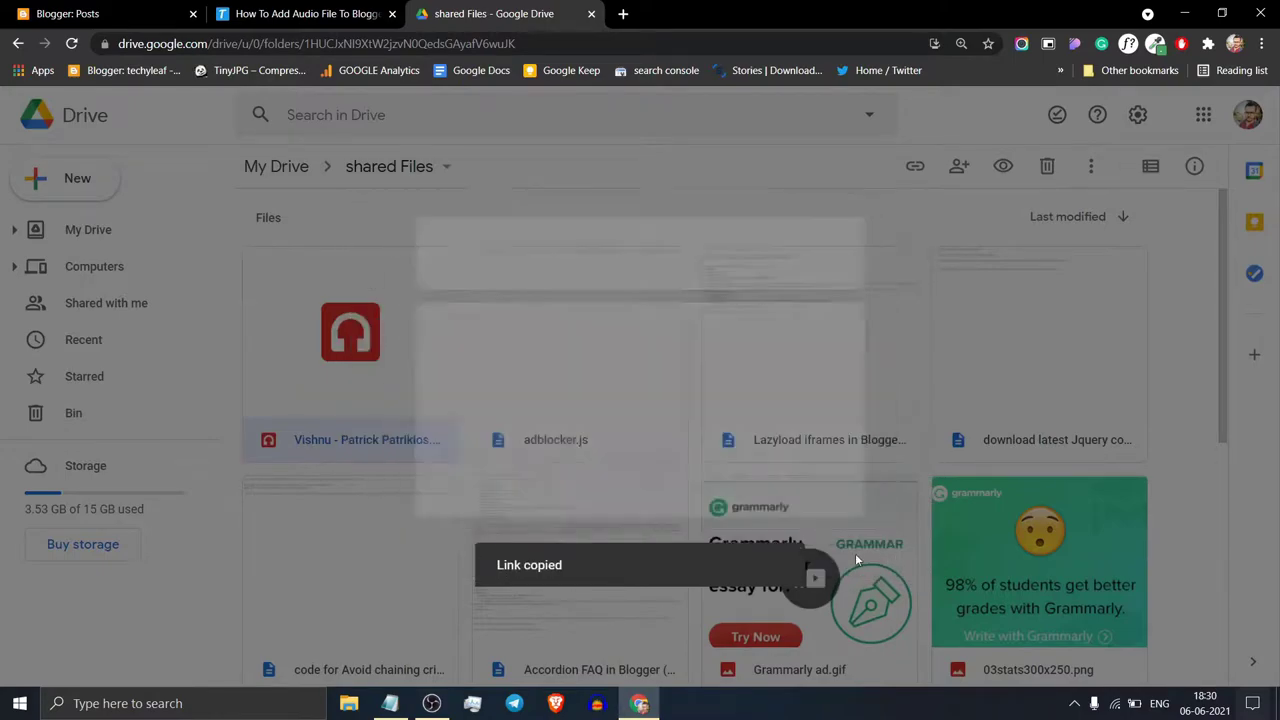
click(390, 703)
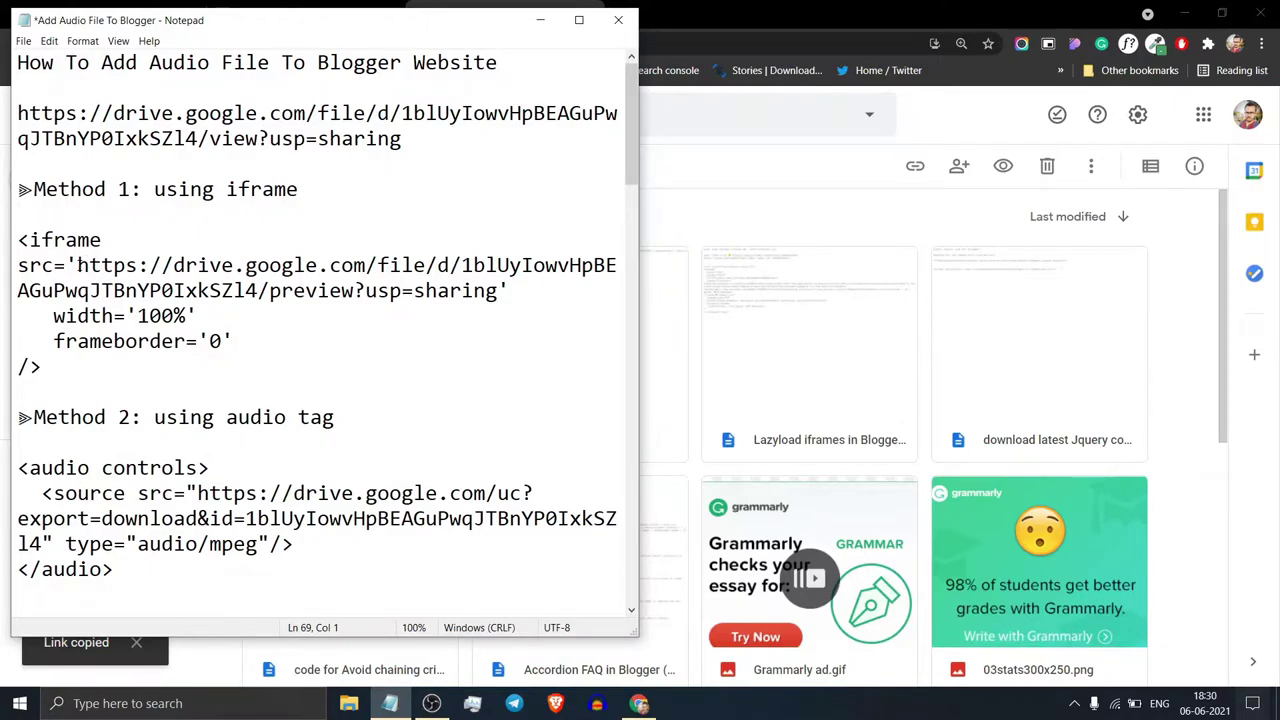
Step: Copy the Method 1 iframe embed code with the Drive preview URL from Notepad
drag(78, 266, 498, 290)
click(332, 182)
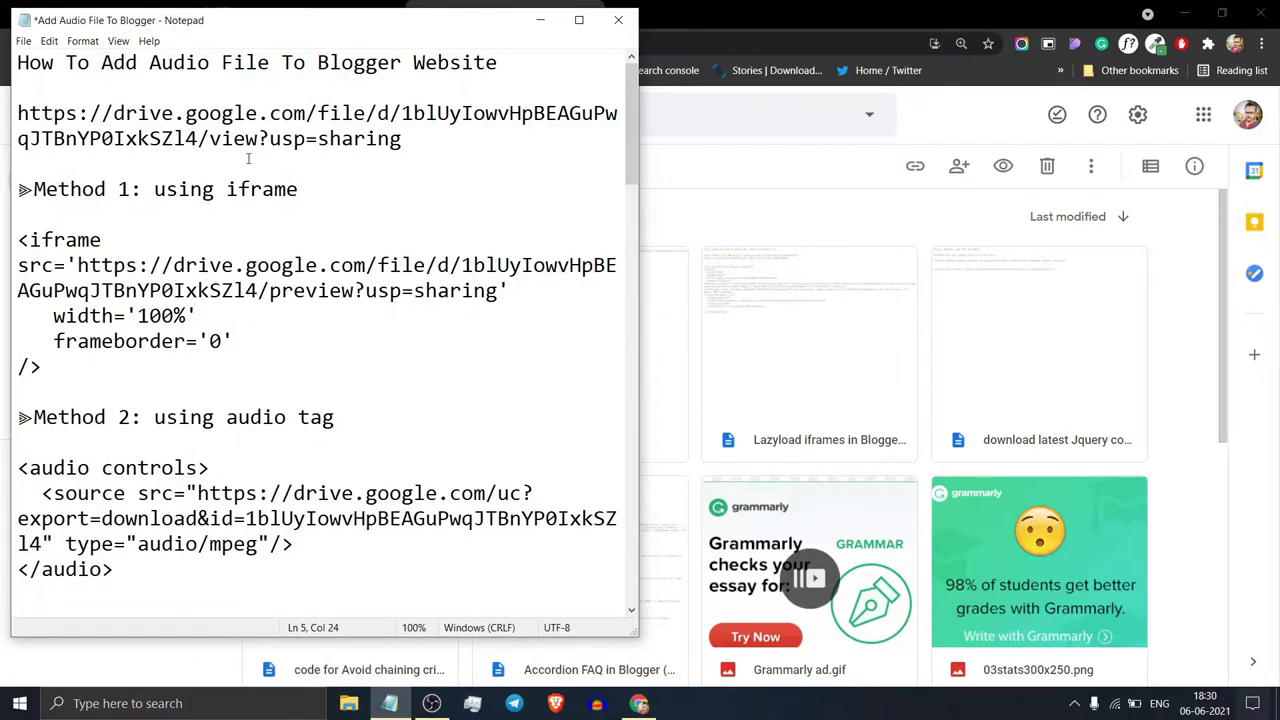
drag(209, 140, 272, 141)
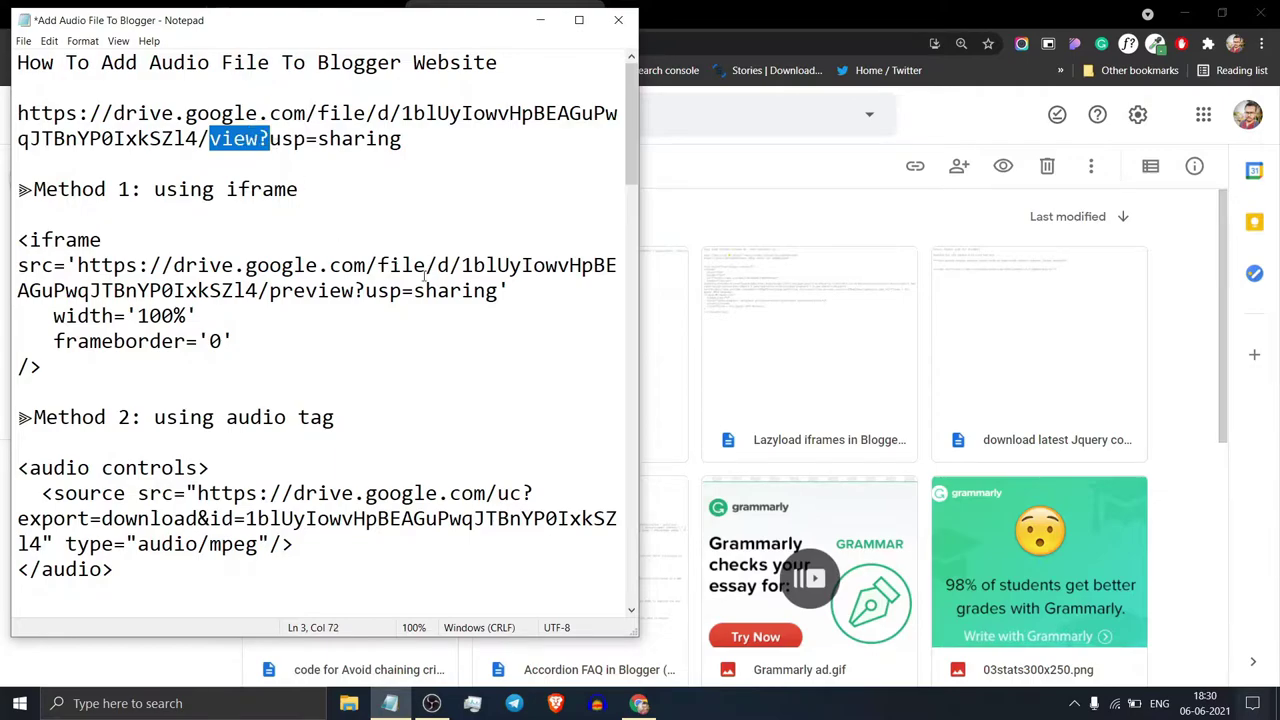
drag(268, 291, 358, 292)
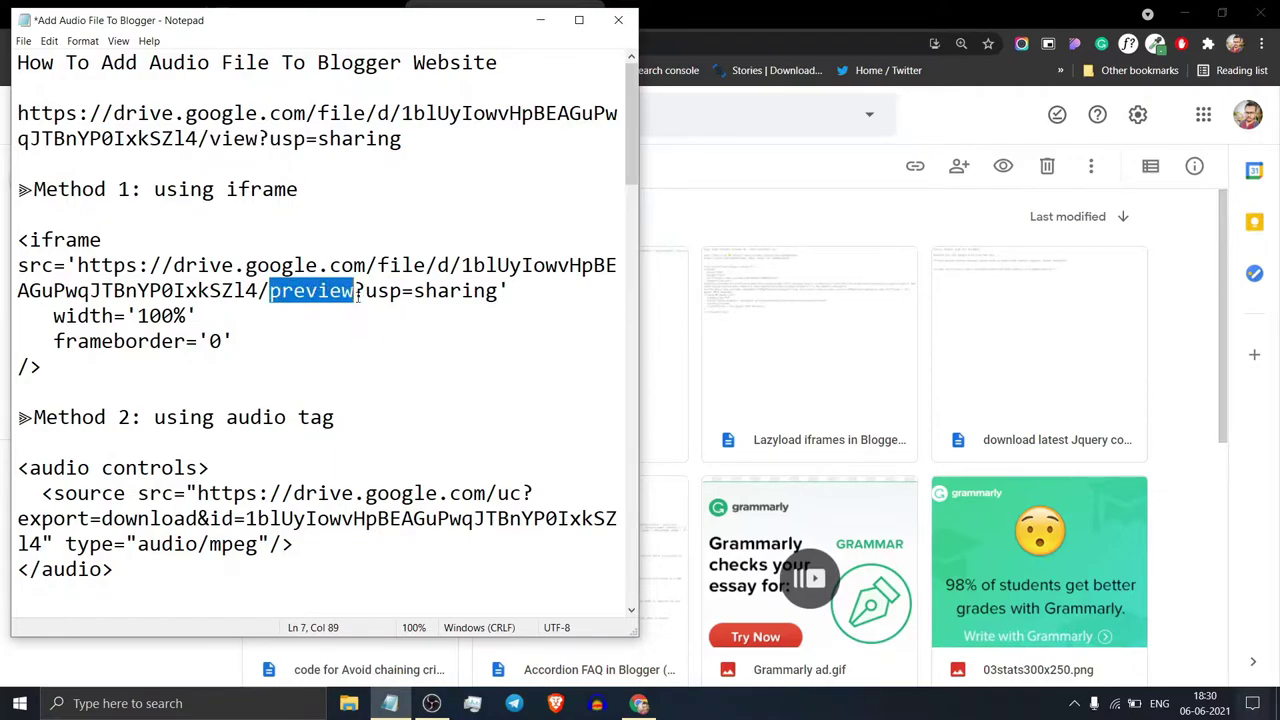
click(358, 295)
drag(79, 379, 20, 240)
right_click(62, 257)
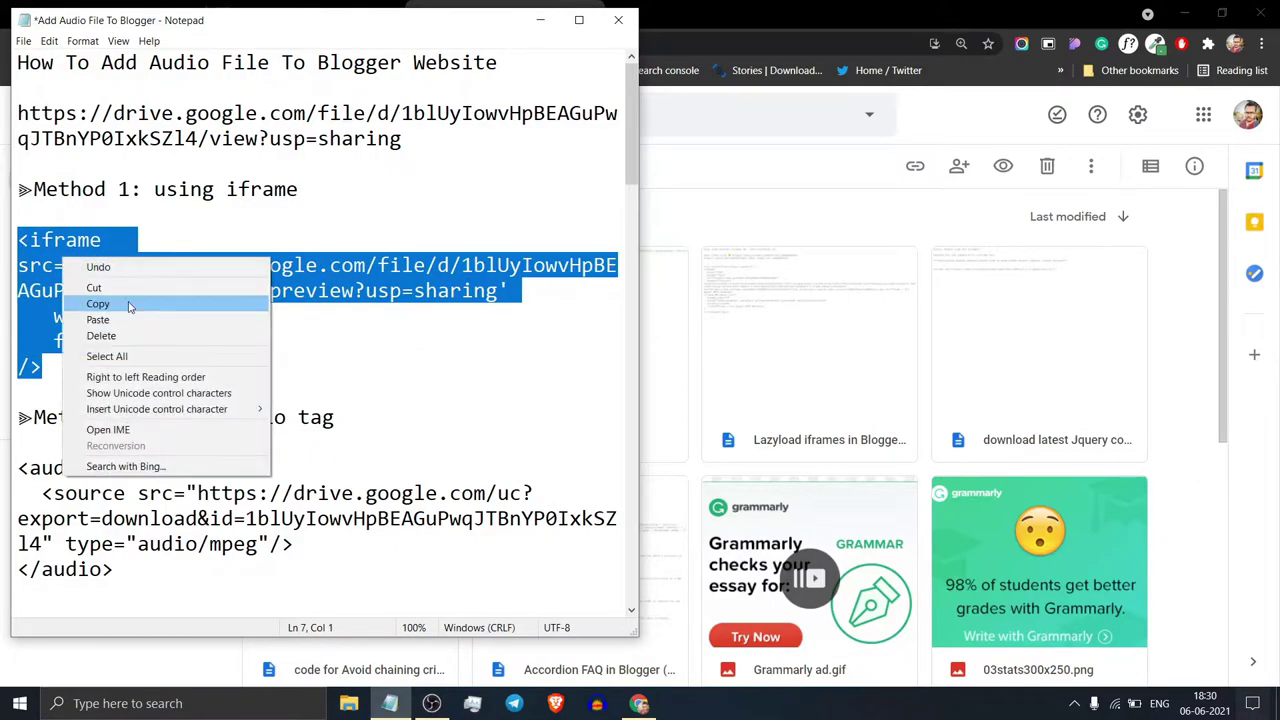
click(128, 298)
Step: Open the Audio player in Blogger draft in the HTML editor view
click(540, 20)
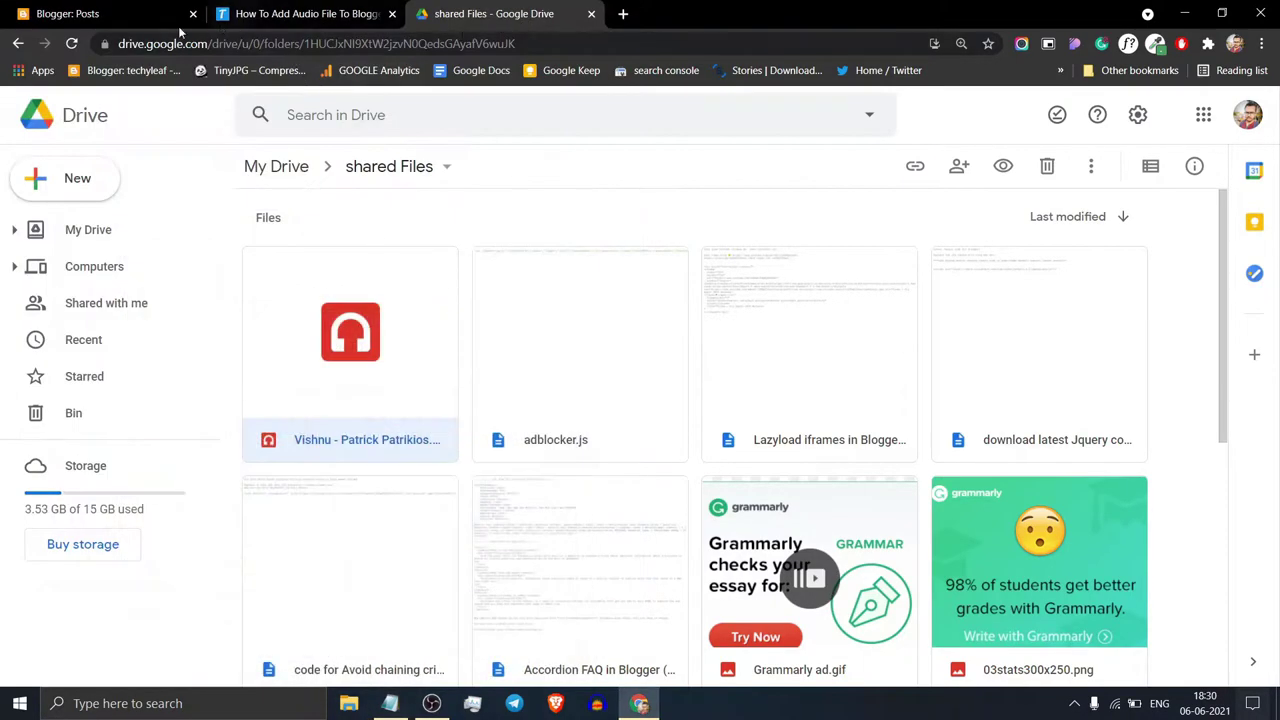
click(150, 14)
click(505, 271)
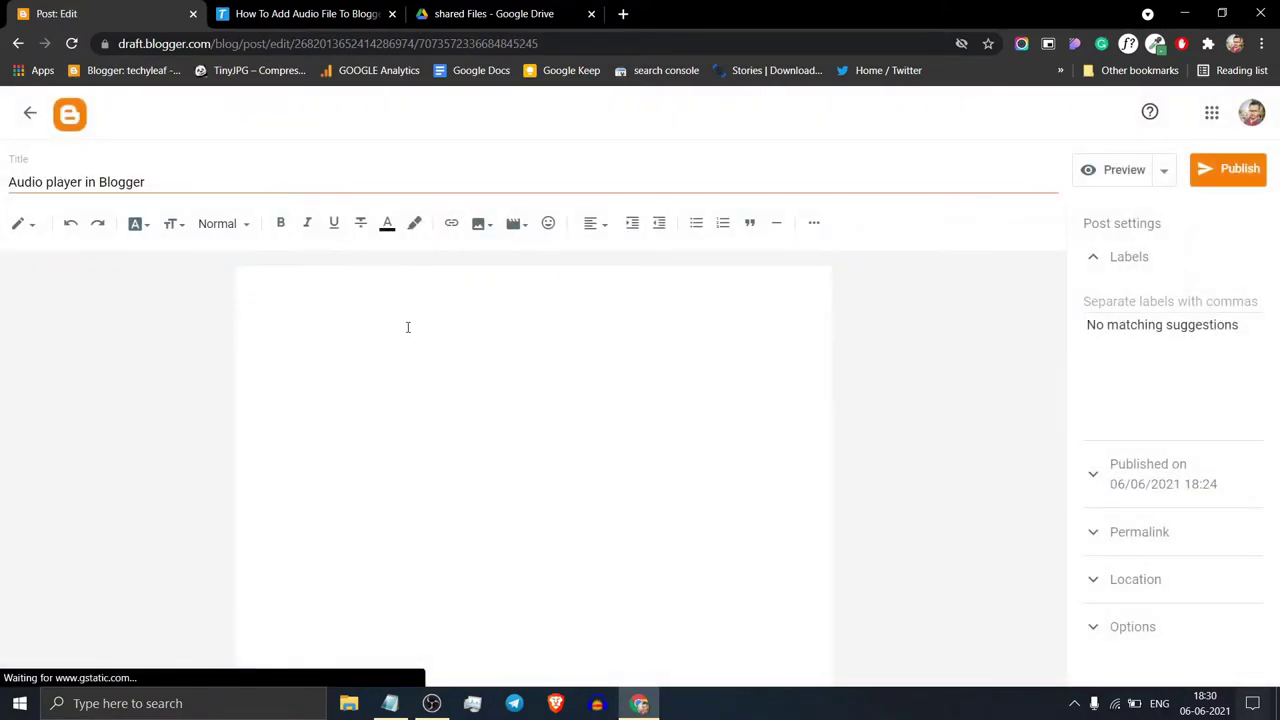
click(30, 228)
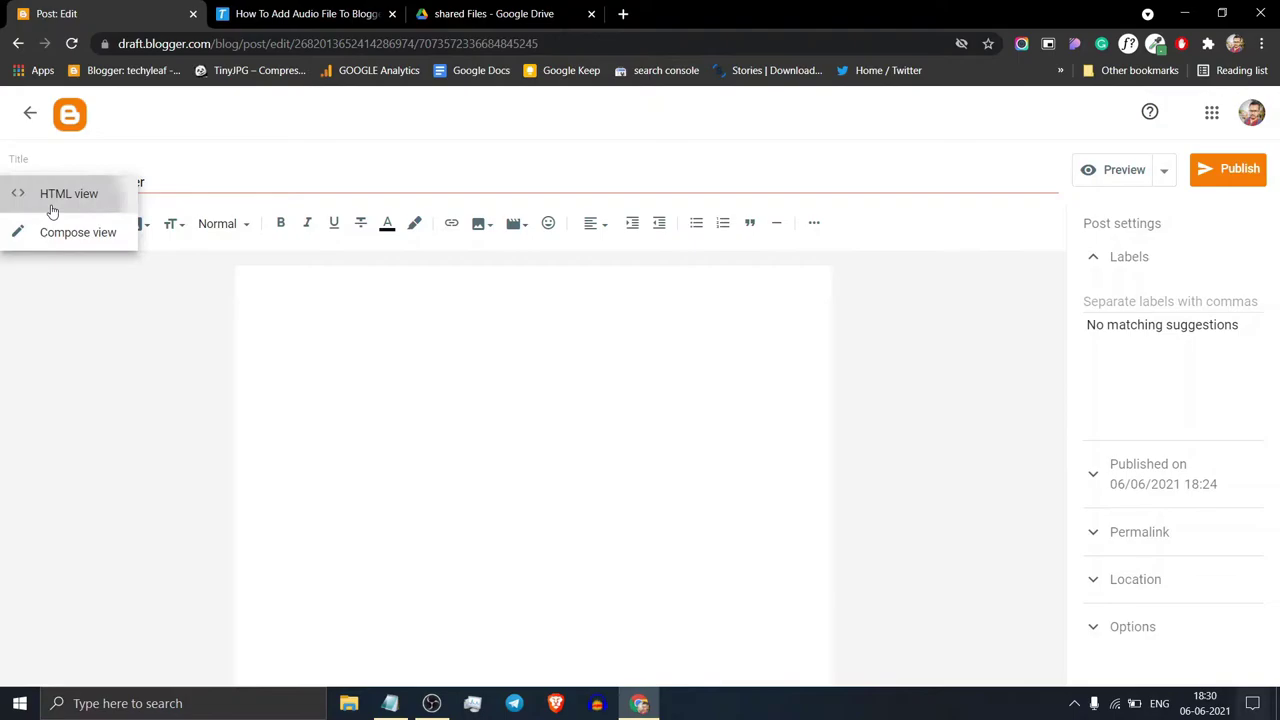
click(51, 200)
Step: Replace the post body with the pasted Drive iframe code and publish it
key(ctrl+a)
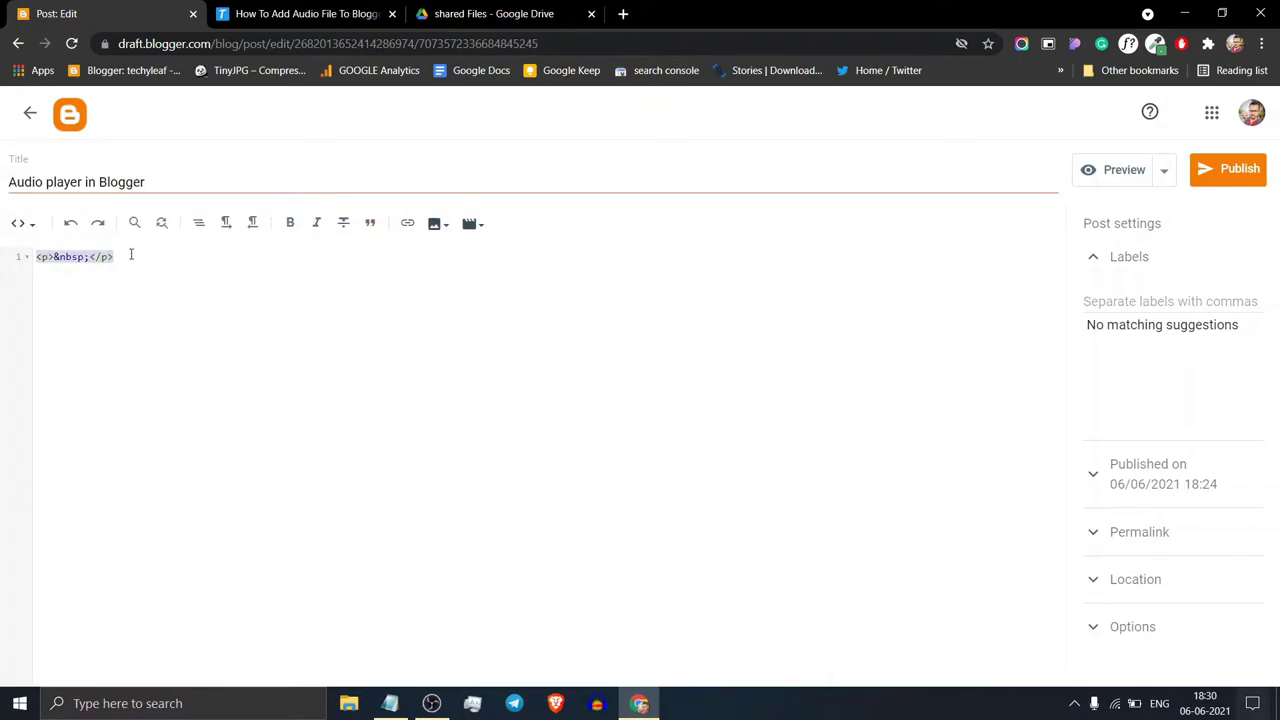
key(ctrl+v)
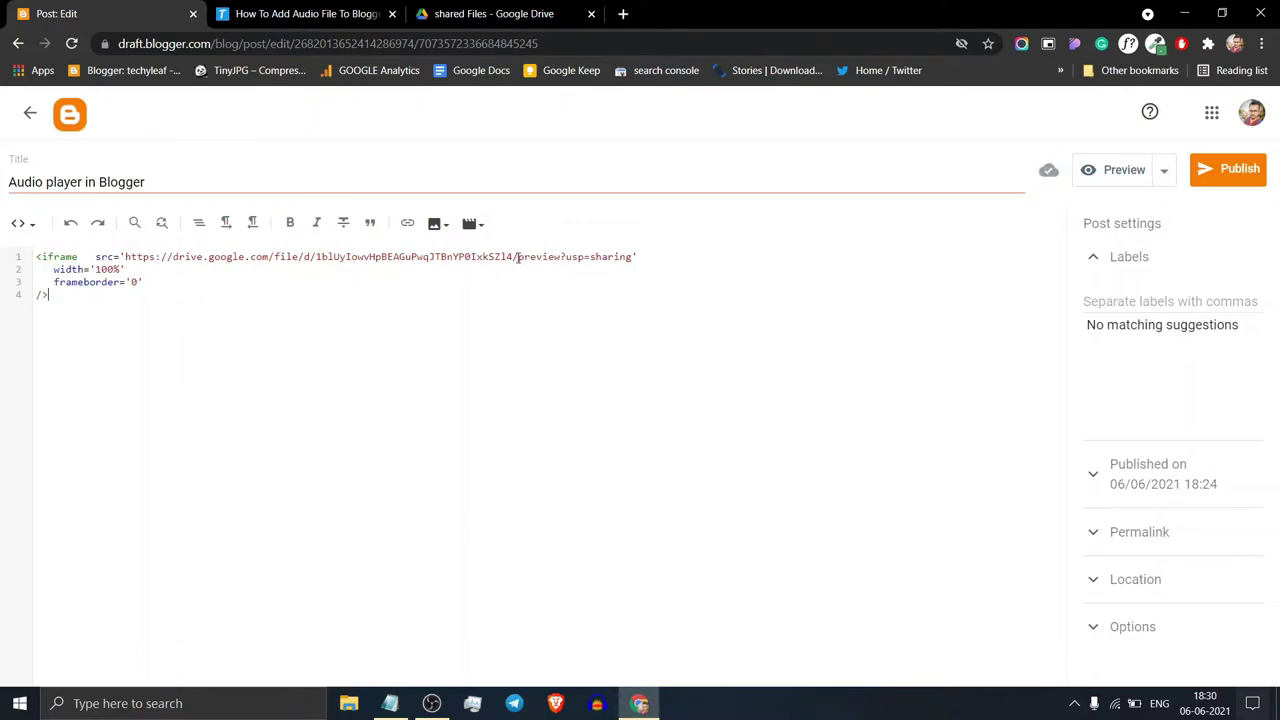
drag(537, 260, 548, 261)
click(196, 303)
click(1229, 168)
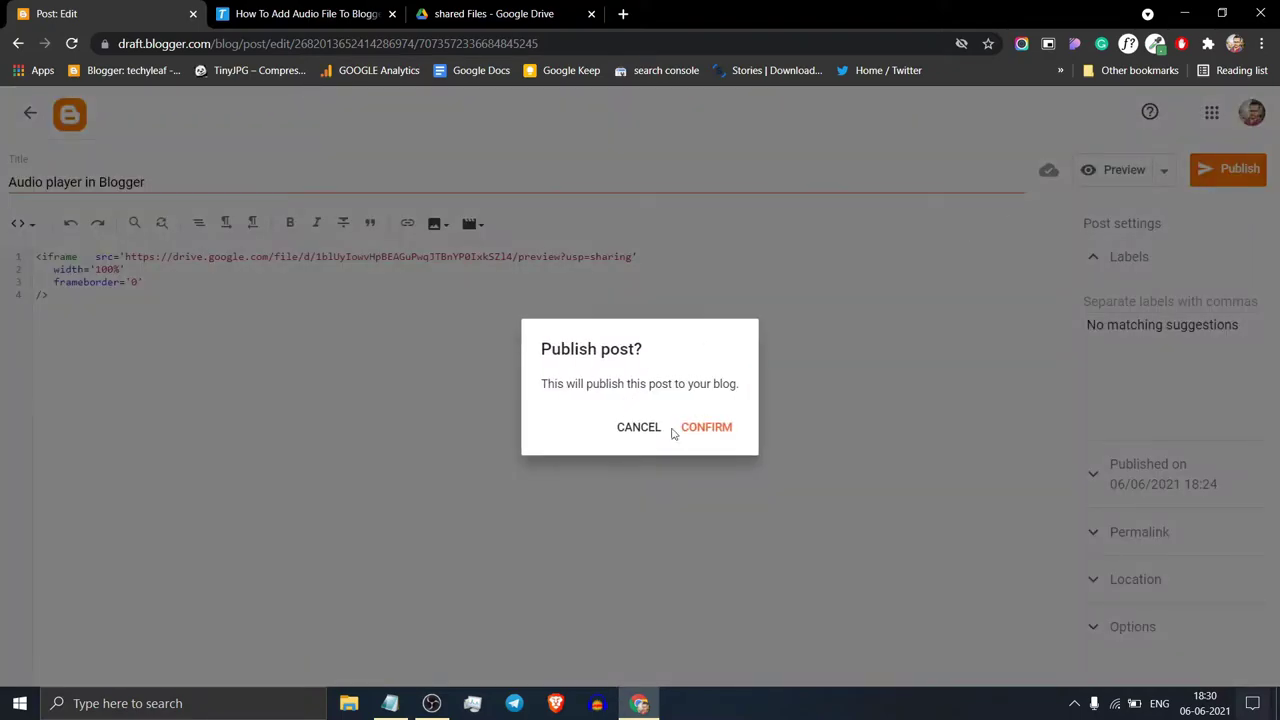
click(684, 429)
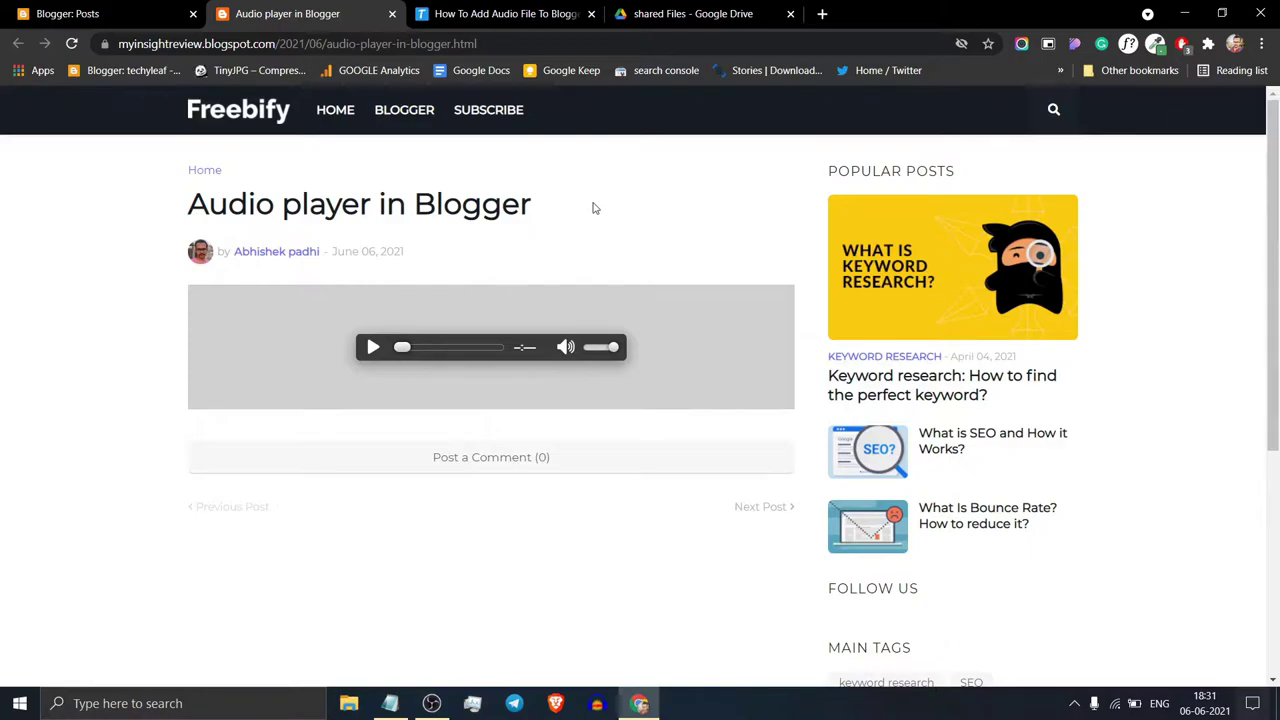
Step: Play the embedded Drive audio on the live post and lower its volume
mouse_move(314, 298)
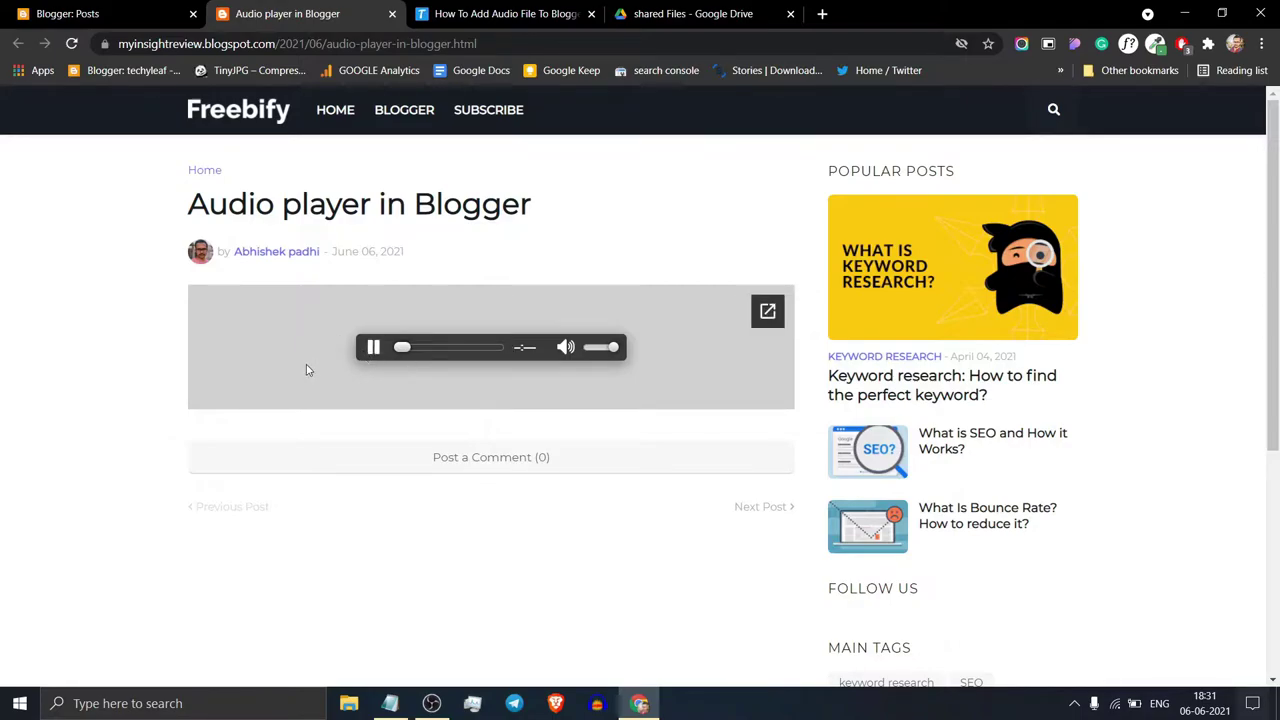
drag(613, 349, 600, 347)
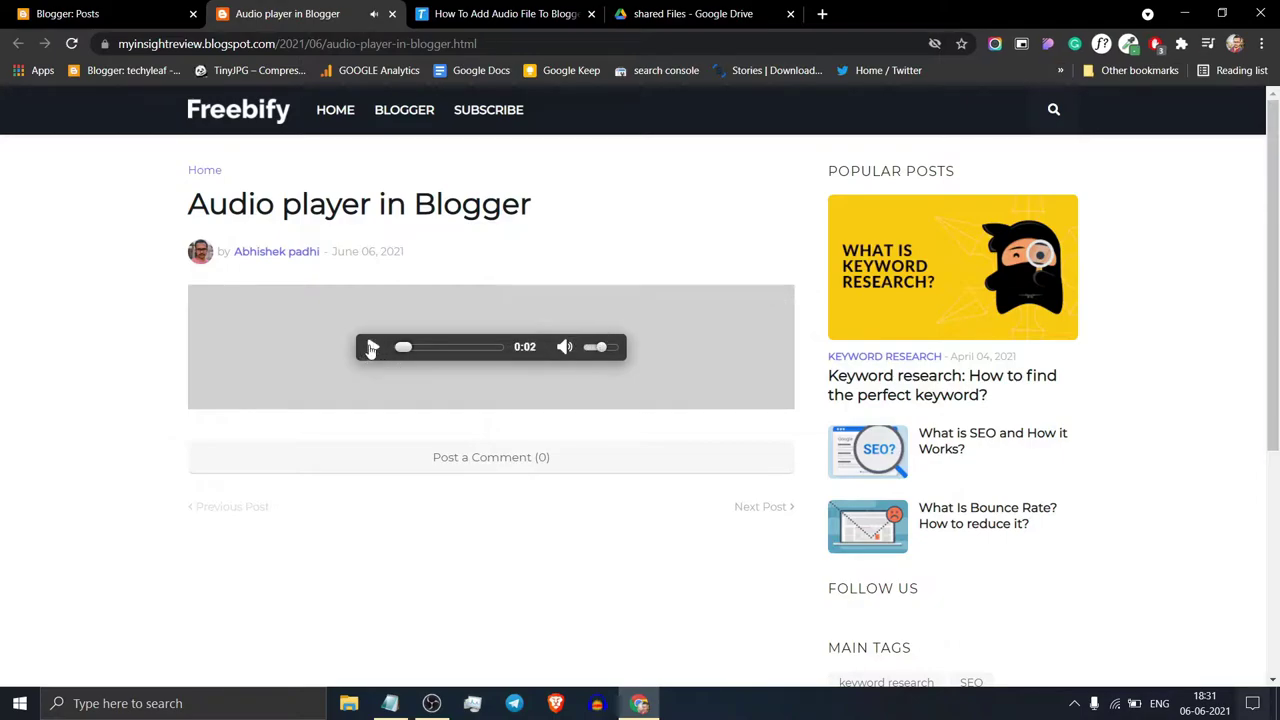
Step: Scroll the Techyleaf tutorial down to the Method-2 HTML audio tag section
key(ctrl+Tab)
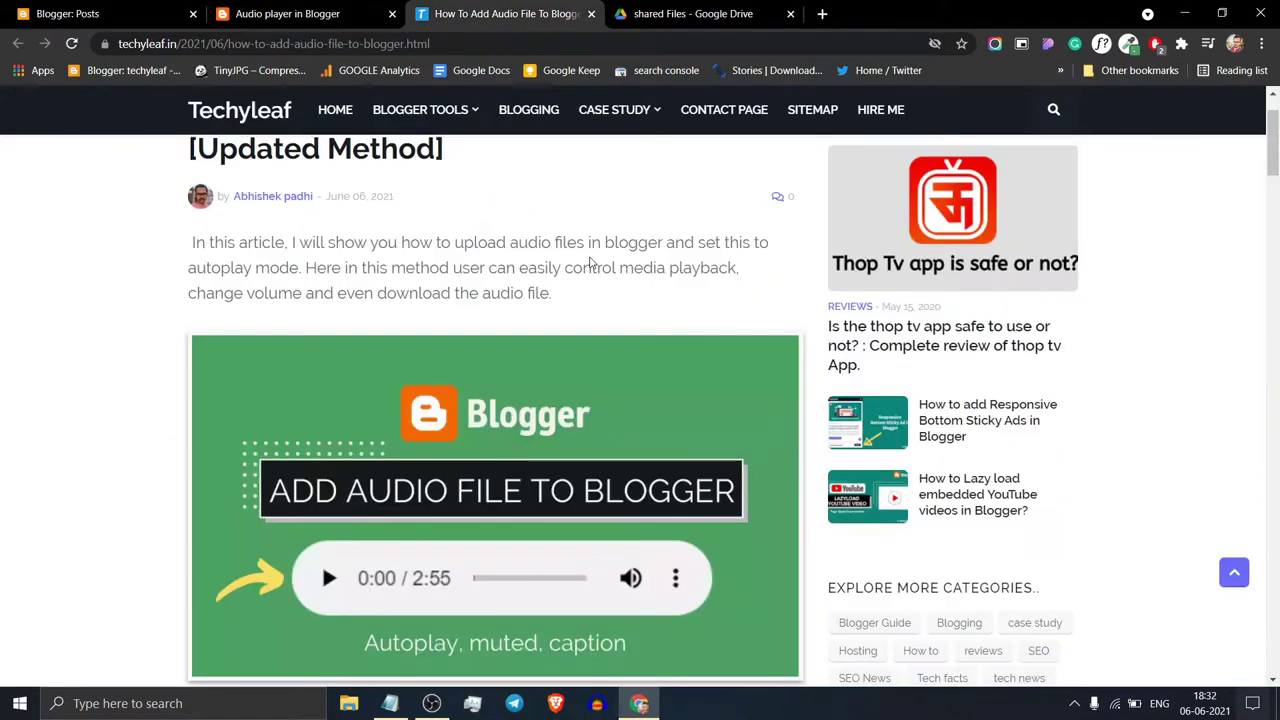
scroll(458, 514, down, 2)
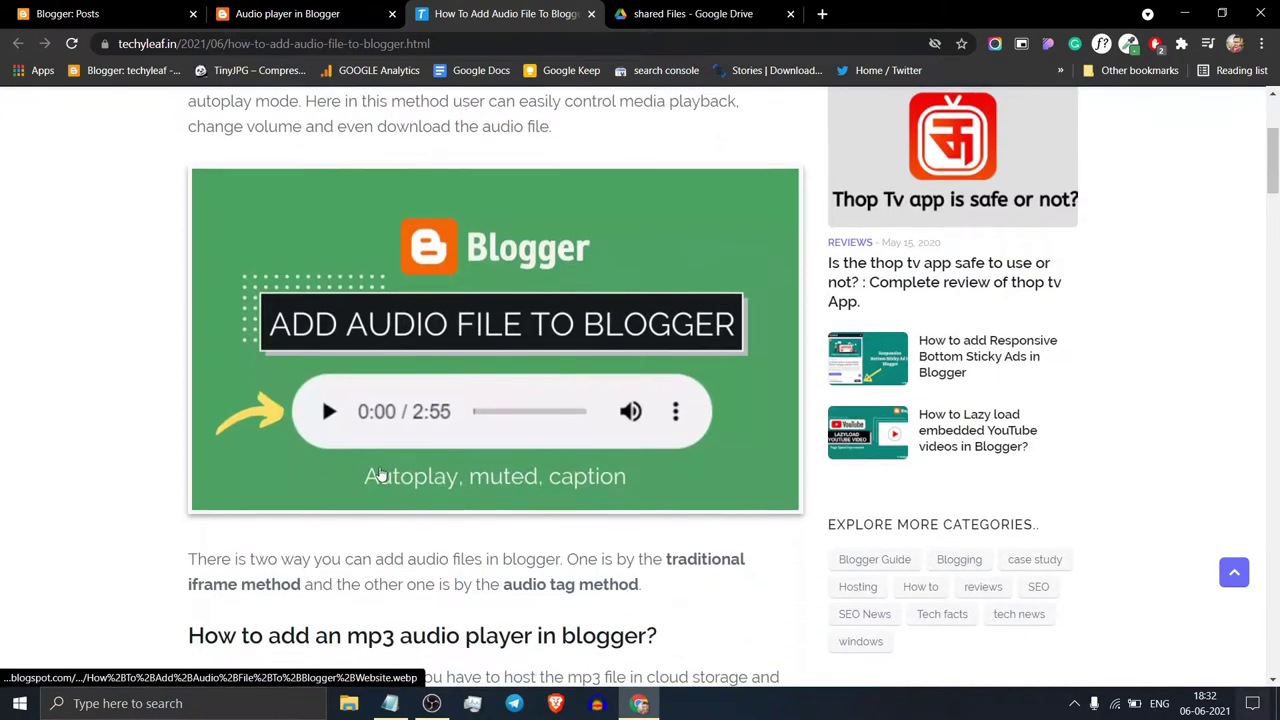
scroll(520, 440, down, 10)
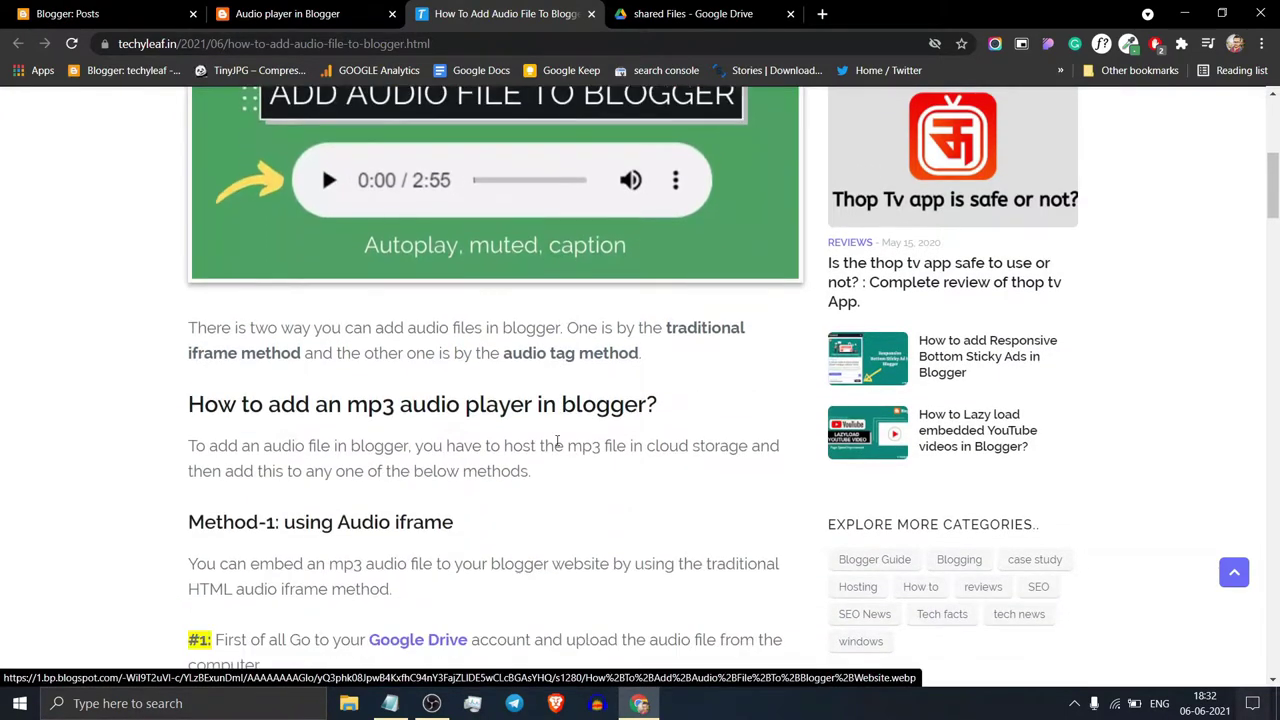
scroll(529, 463, down, 12)
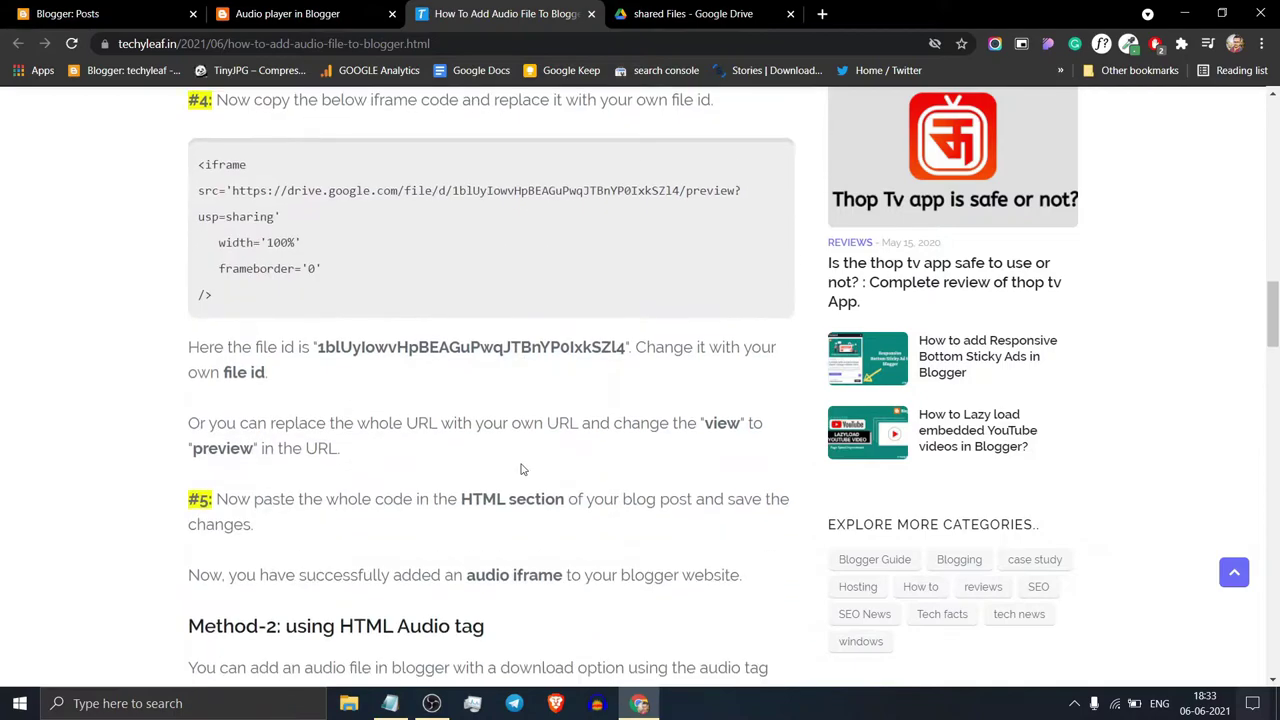
scroll(524, 460, down, 1)
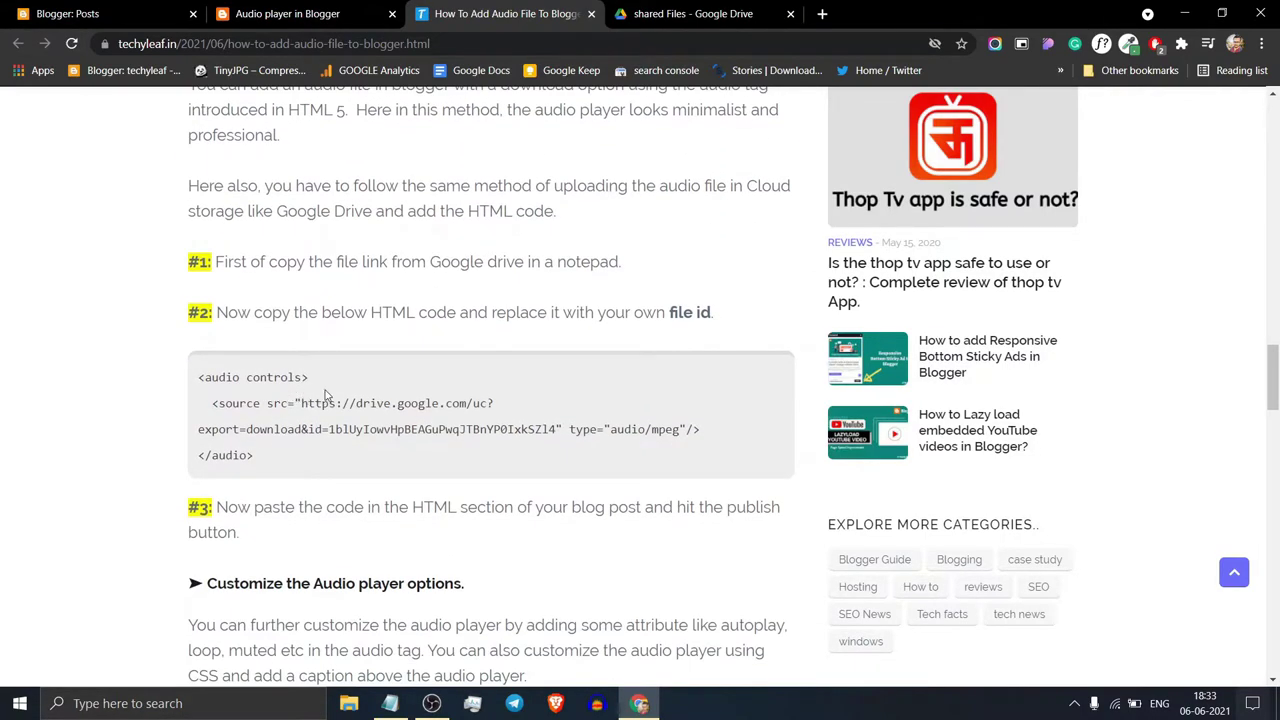
scroll(325, 395, up, 2)
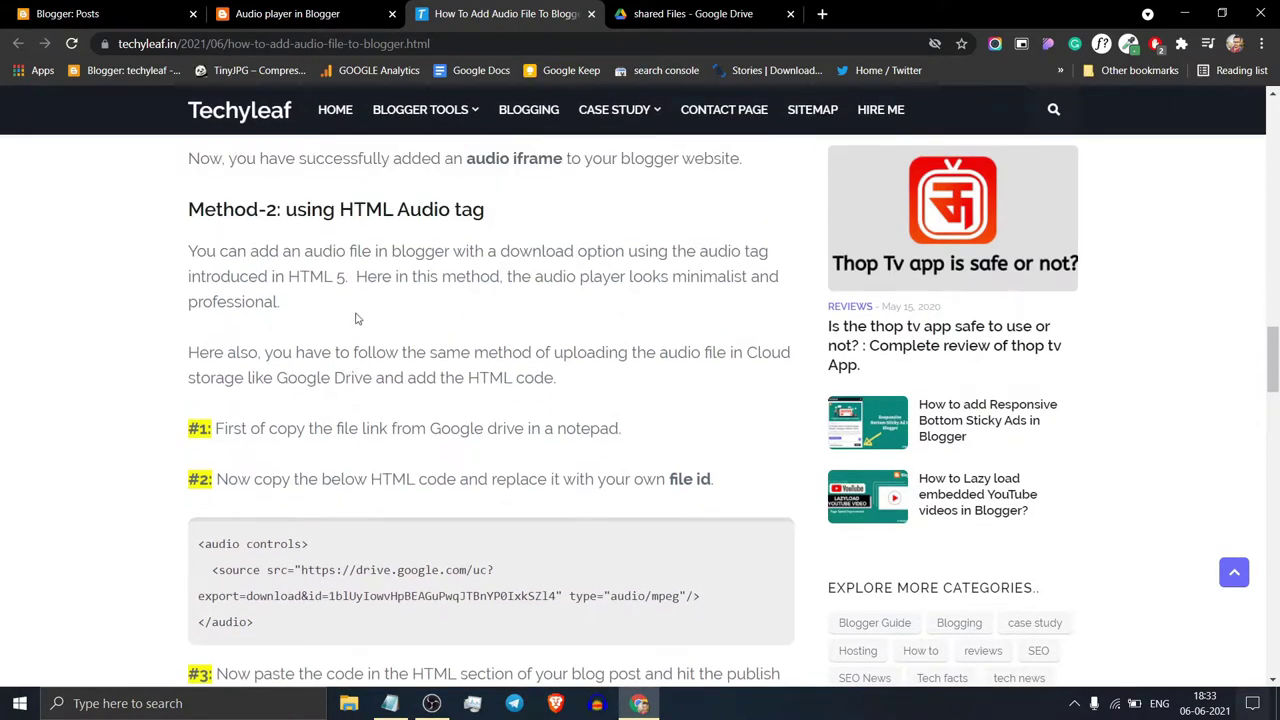
scroll(215, 478, down, 1)
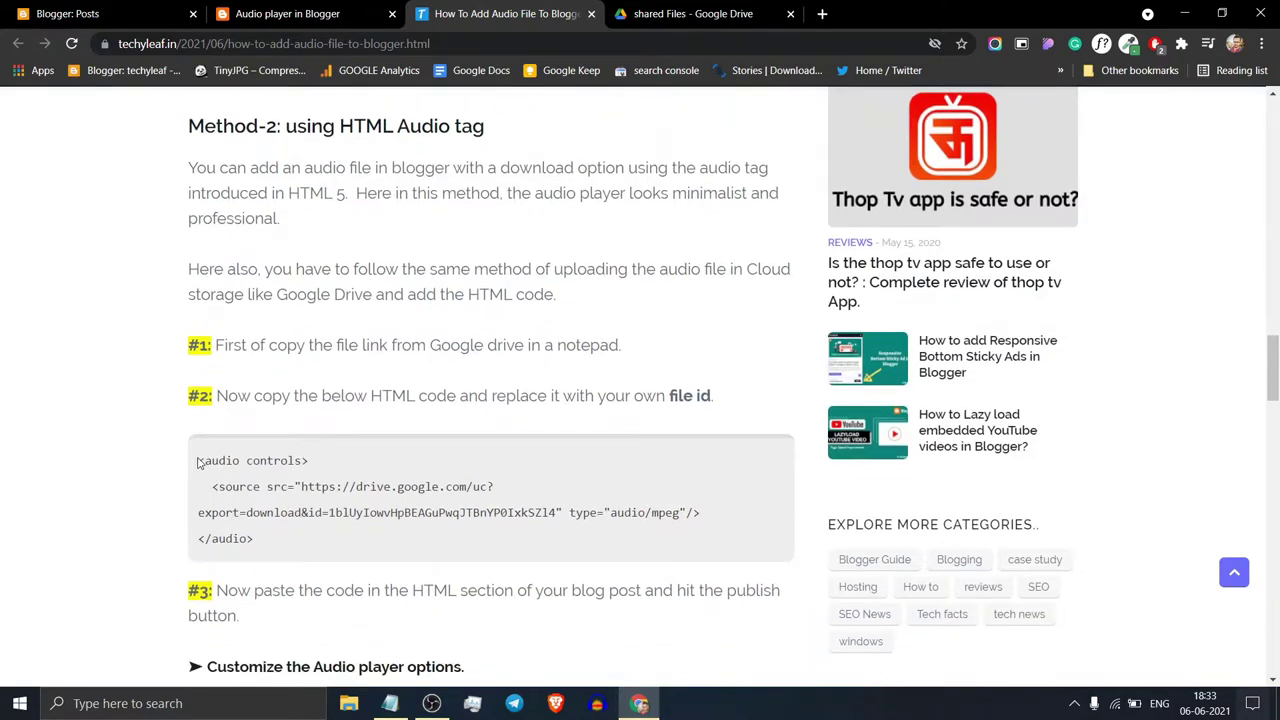
Step: Copy the Method-2 <audio> code block and open the Audio player in Blogger post for editing
drag(198, 462, 257, 540)
click(386, 510)
drag(331, 513, 556, 513)
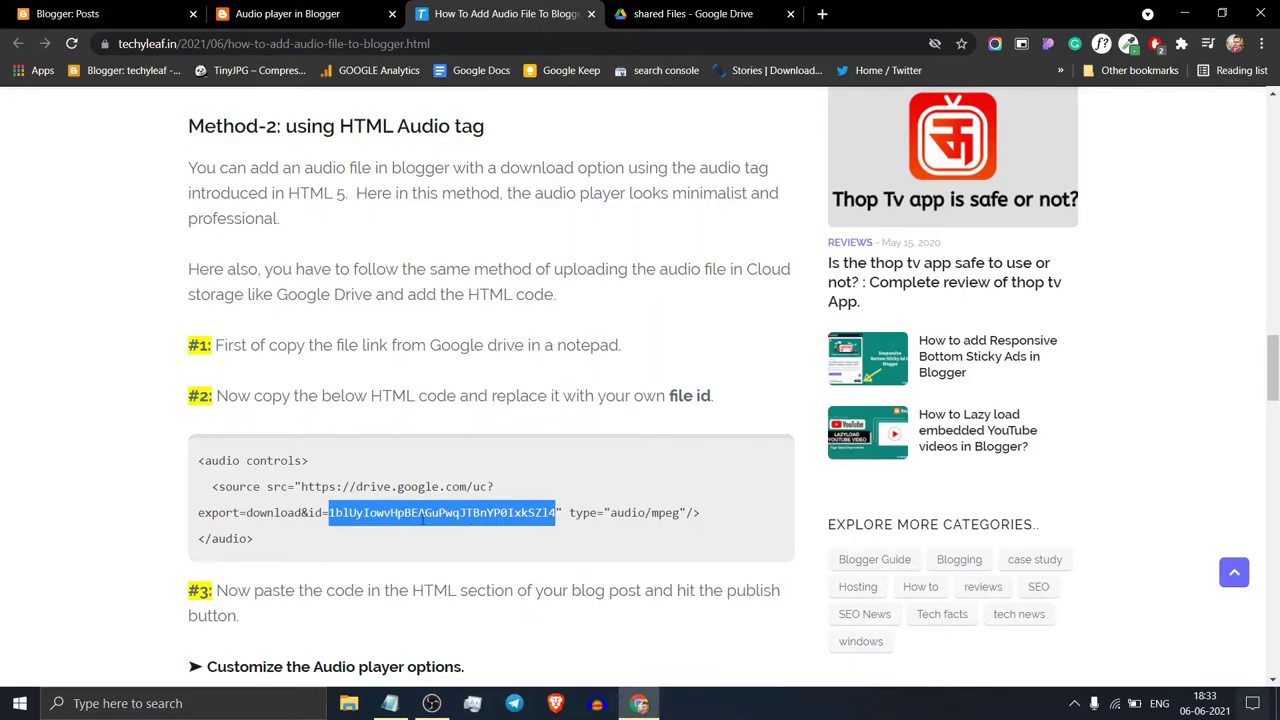
click(268, 537)
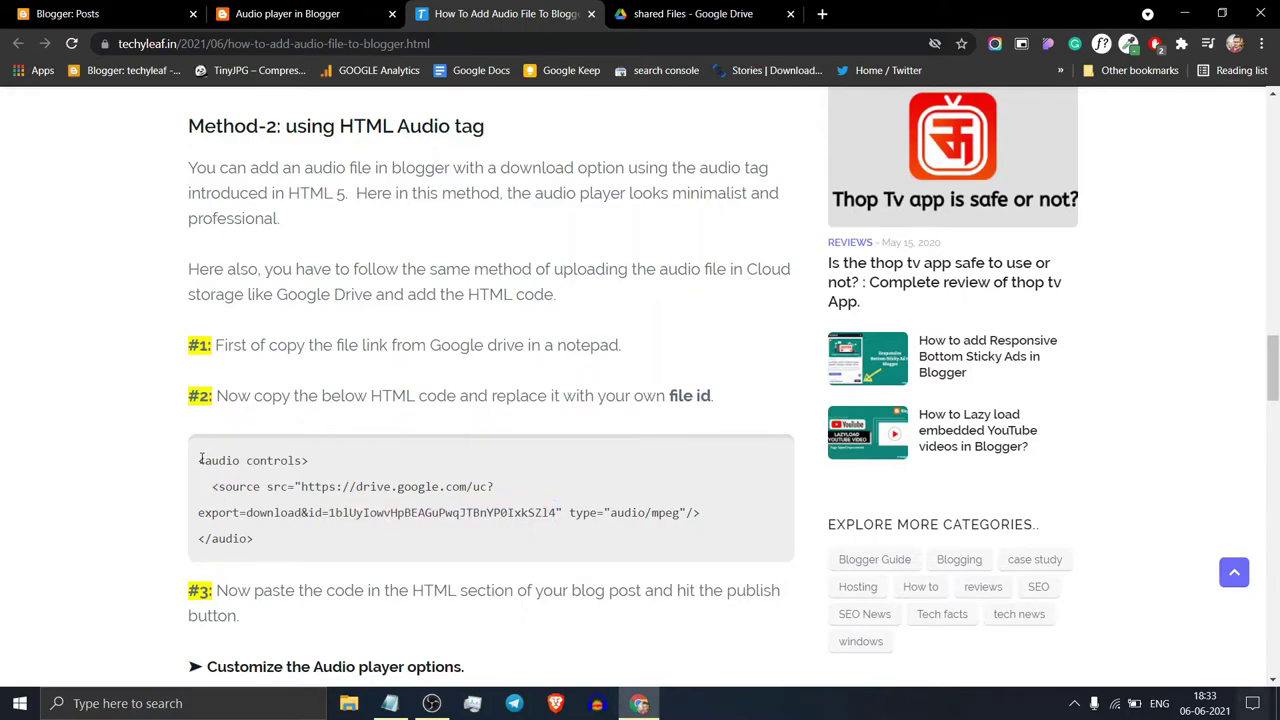
drag(201, 459, 258, 540)
right_click(266, 500)
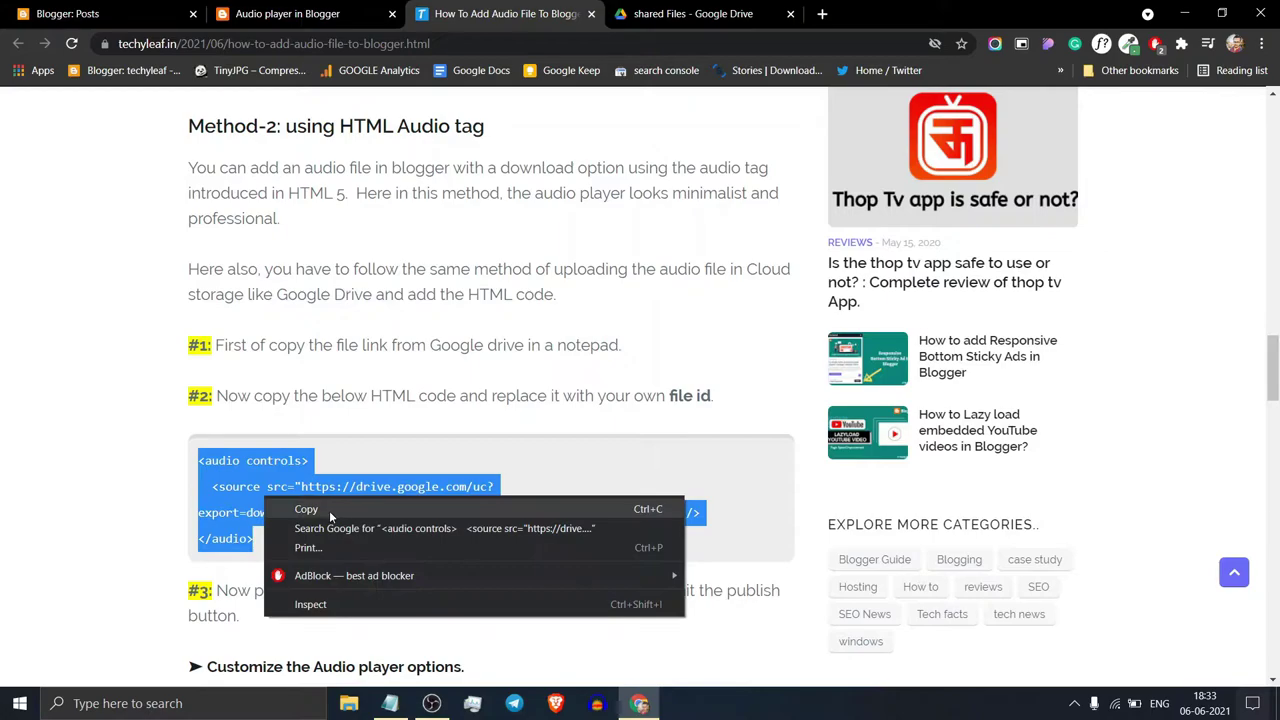
click(300, 505)
click(68, 13)
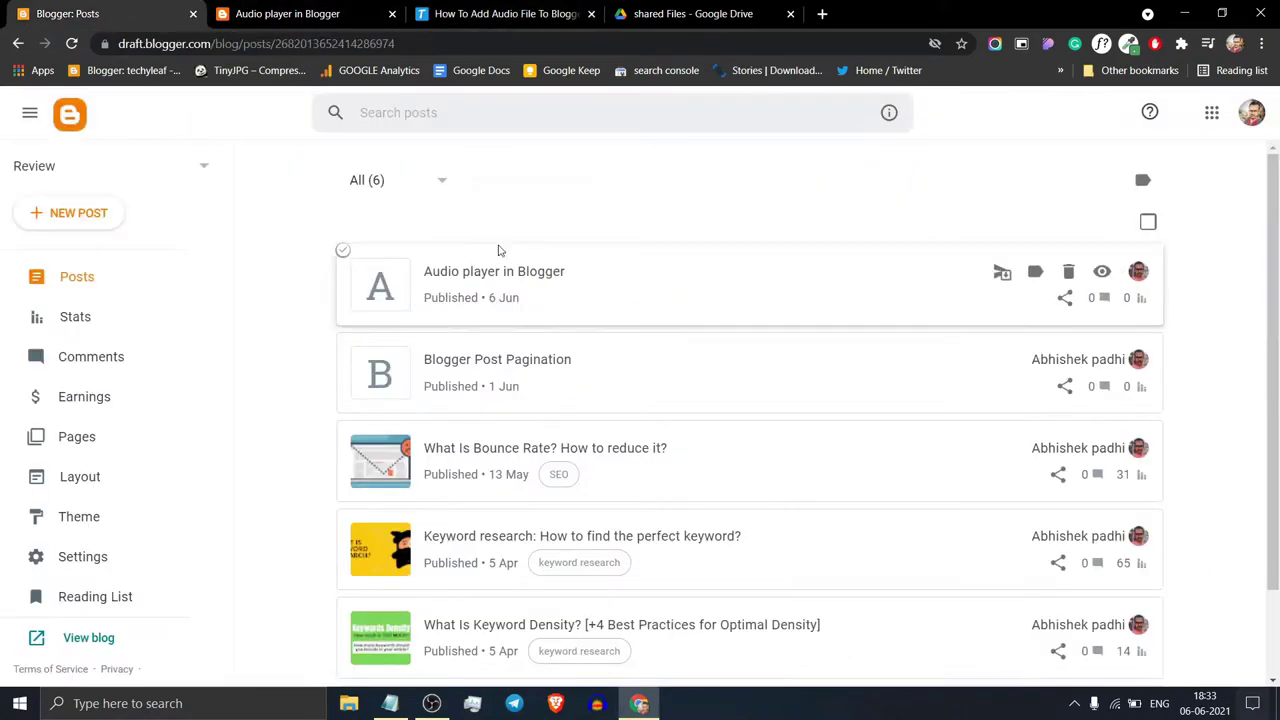
click(505, 272)
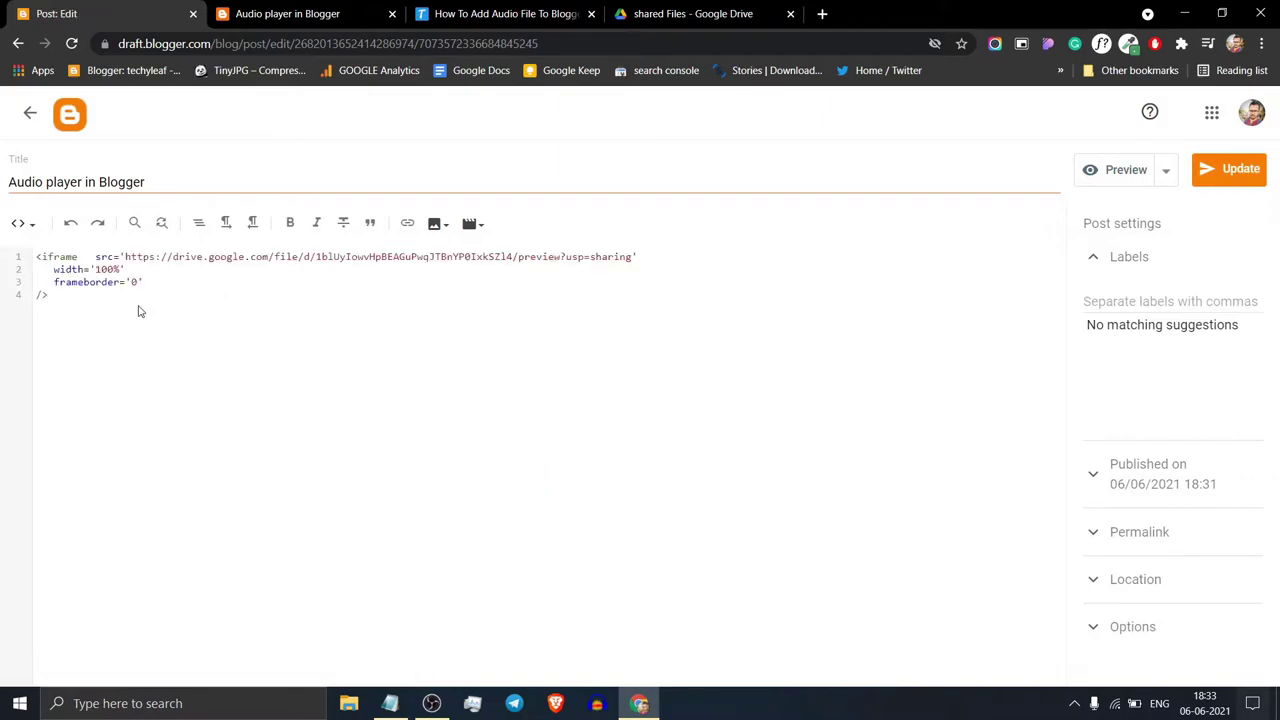
Step: Swap the post's iframe code for the pasted HTML audio tag, update the post, and view it live
key(ctrl+a)
click(139, 311)
key(ctrl+a)
key(BackSpace)
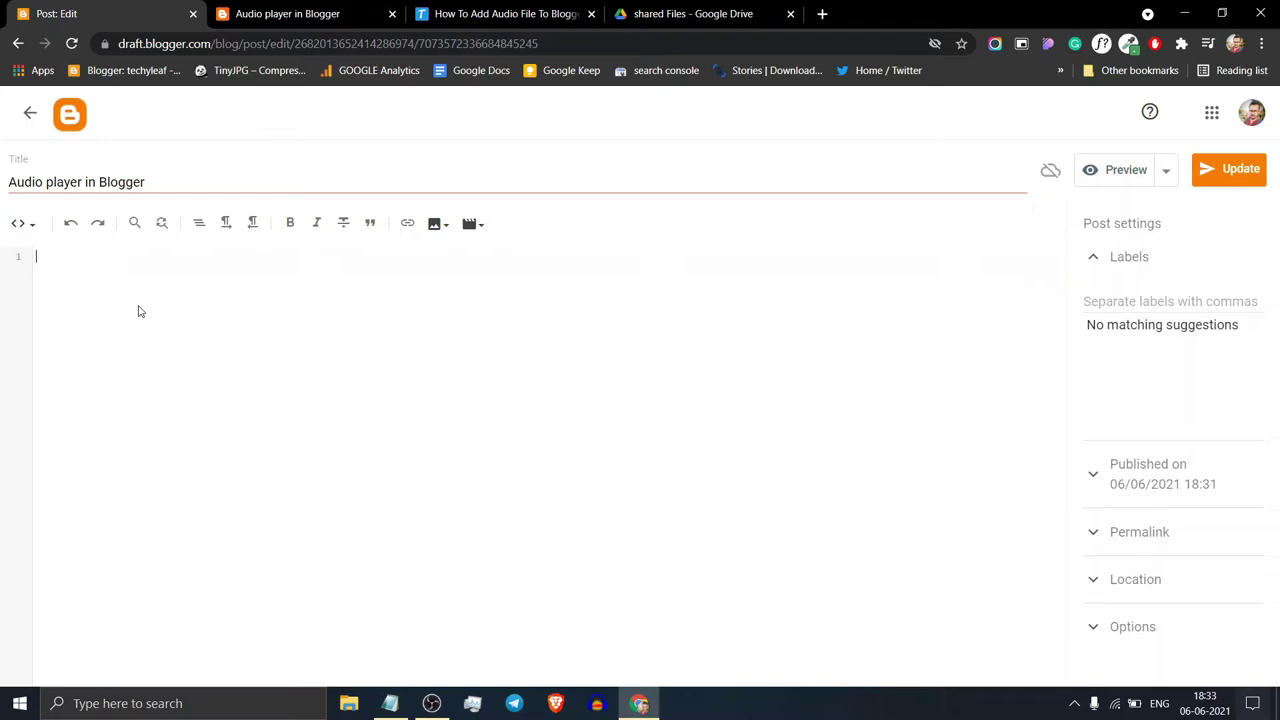
key(ctrl+v)
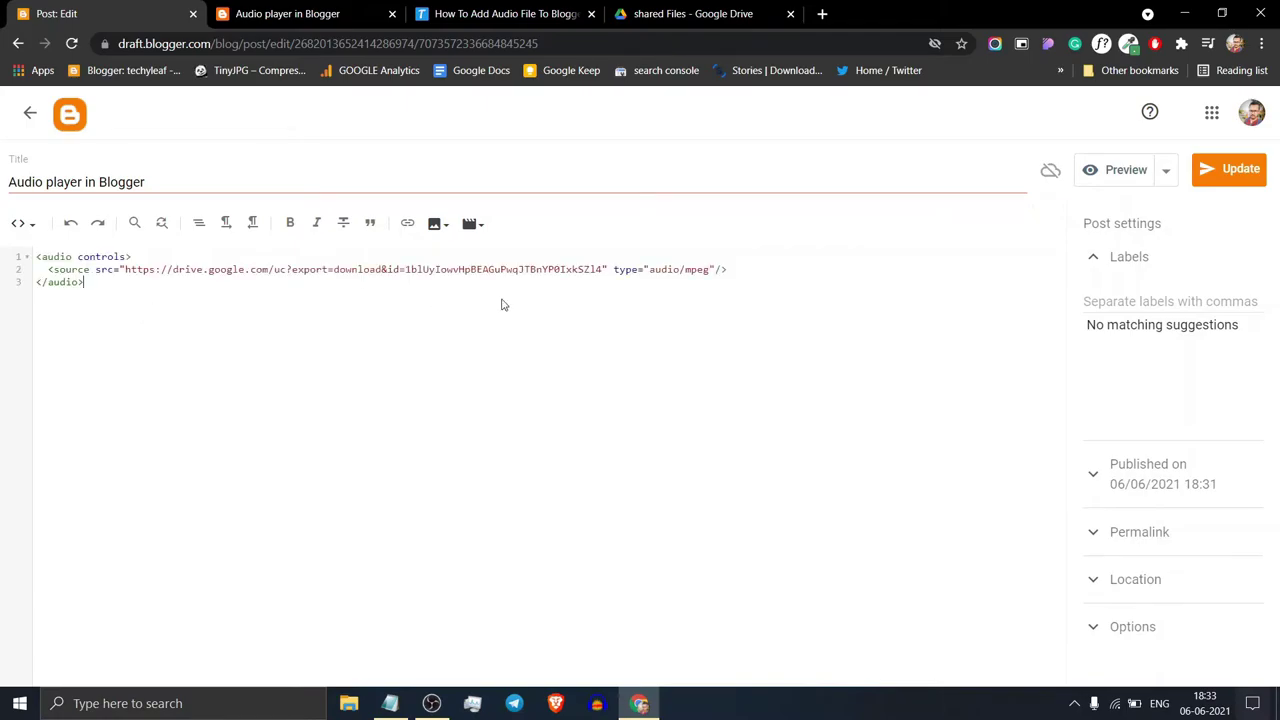
click(1232, 170)
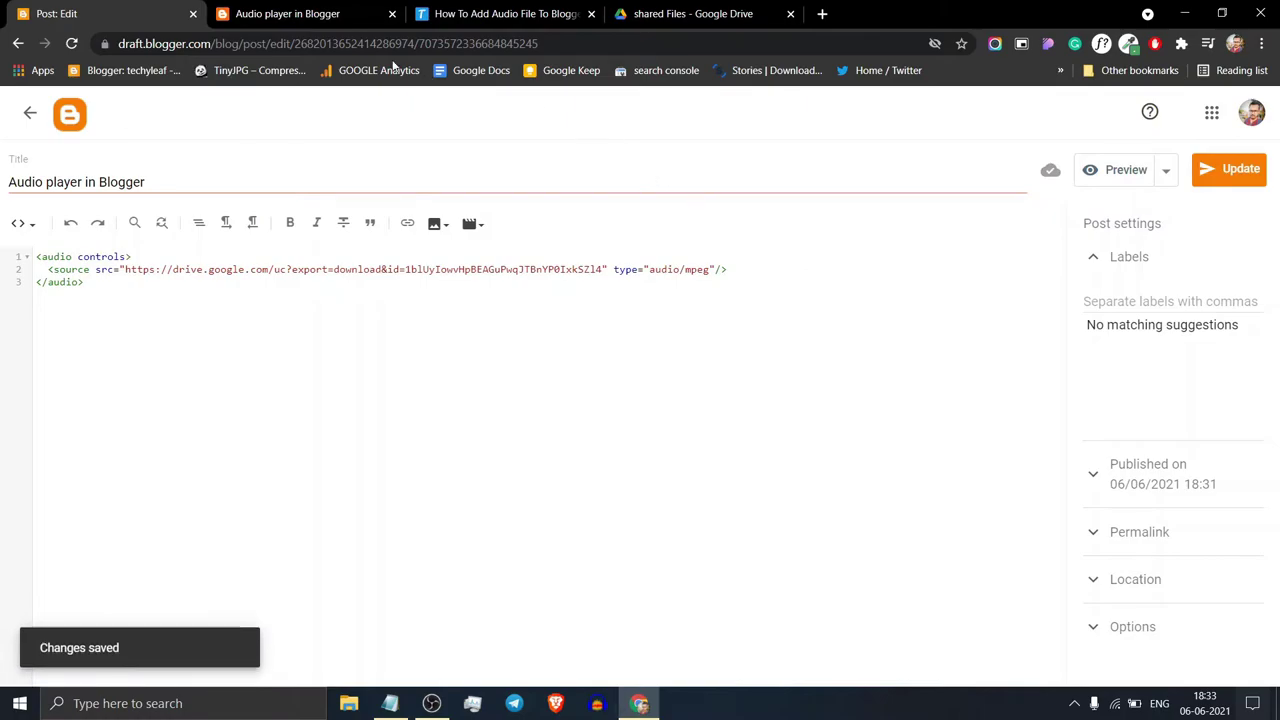
click(323, 12)
Step: Reload the live post, play the new HTML5 audio player, and check its options menu
click(71, 43)
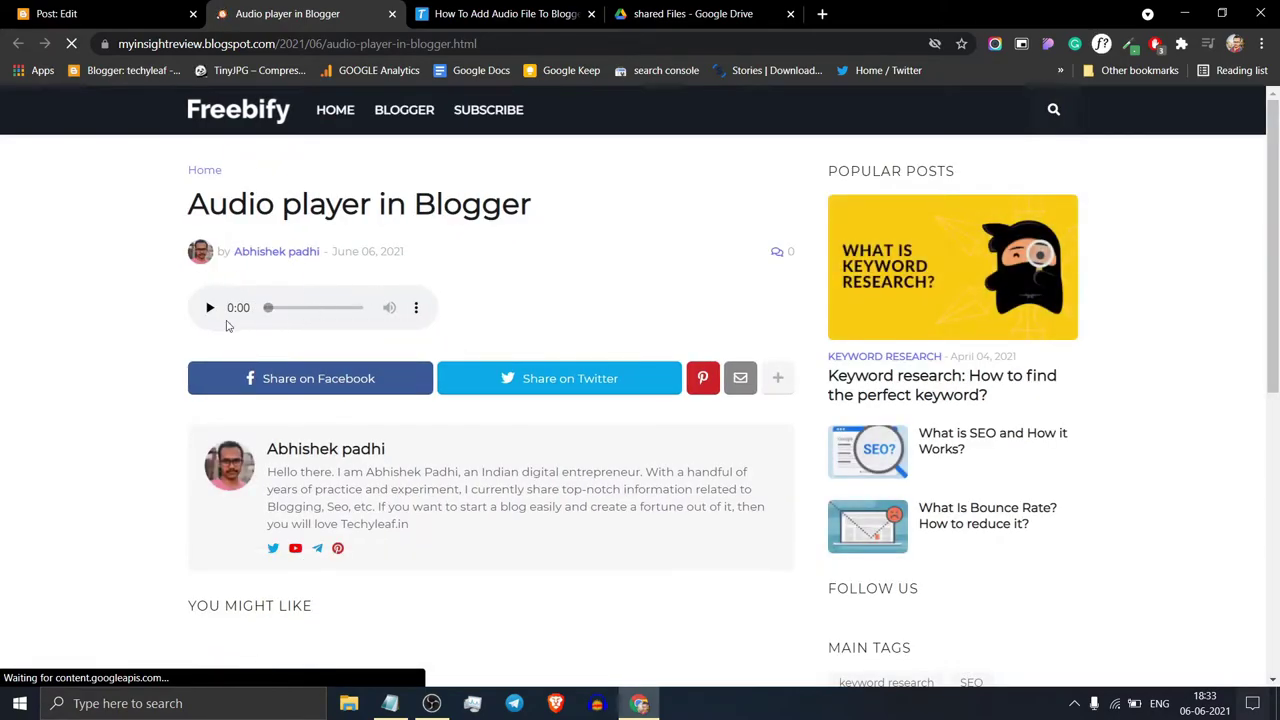
click(211, 312)
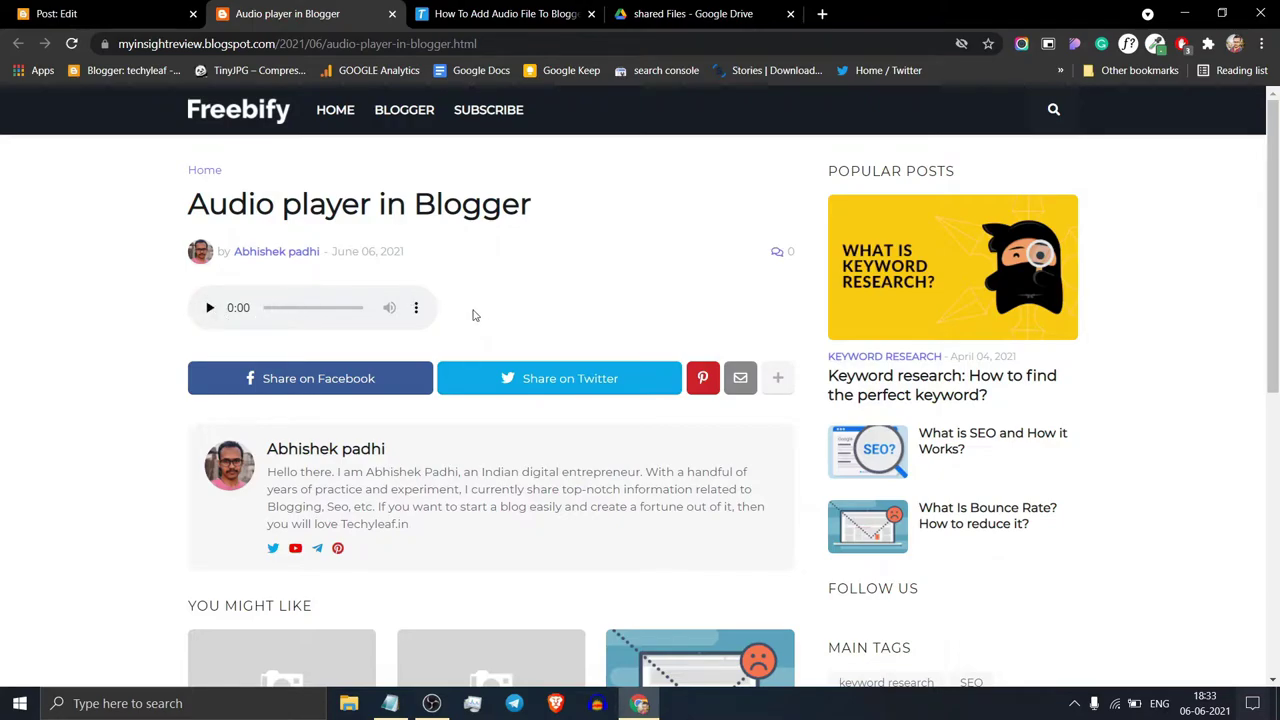
click(416, 308)
click(484, 291)
Step: Add the autoplay attribute after controls in the audio tag and update the post
click(60, 14)
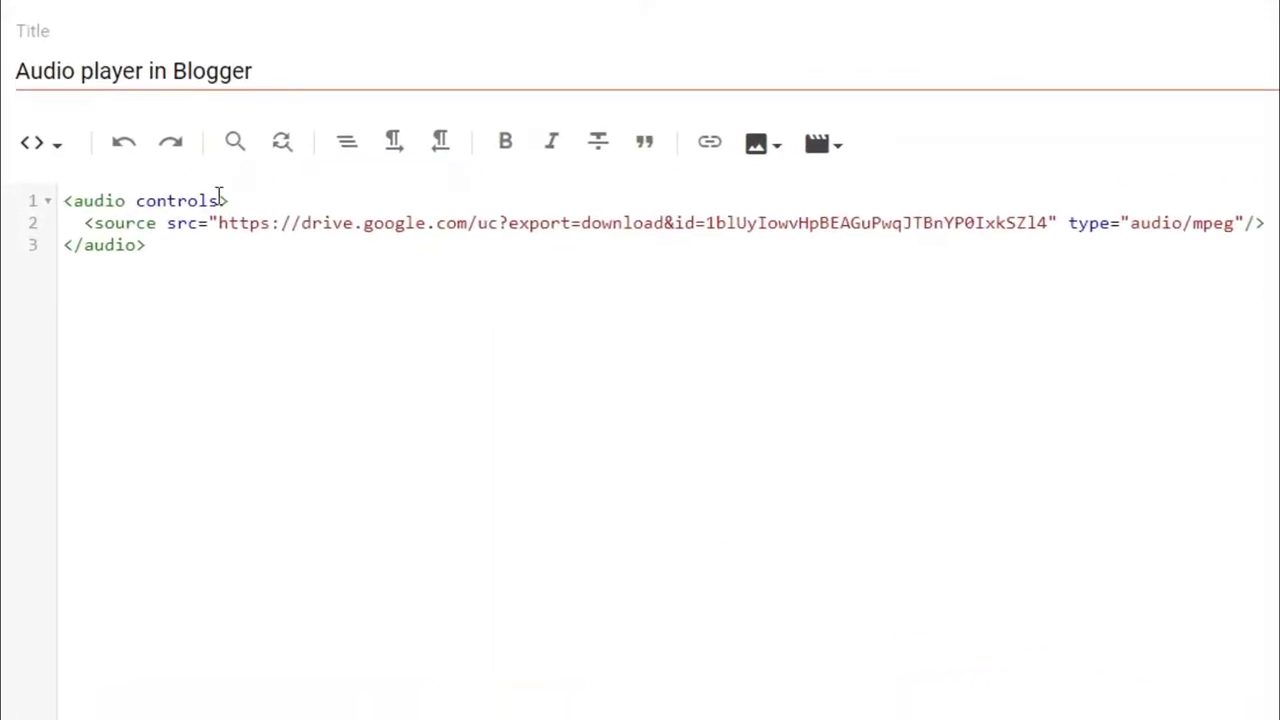
text(autoplay)
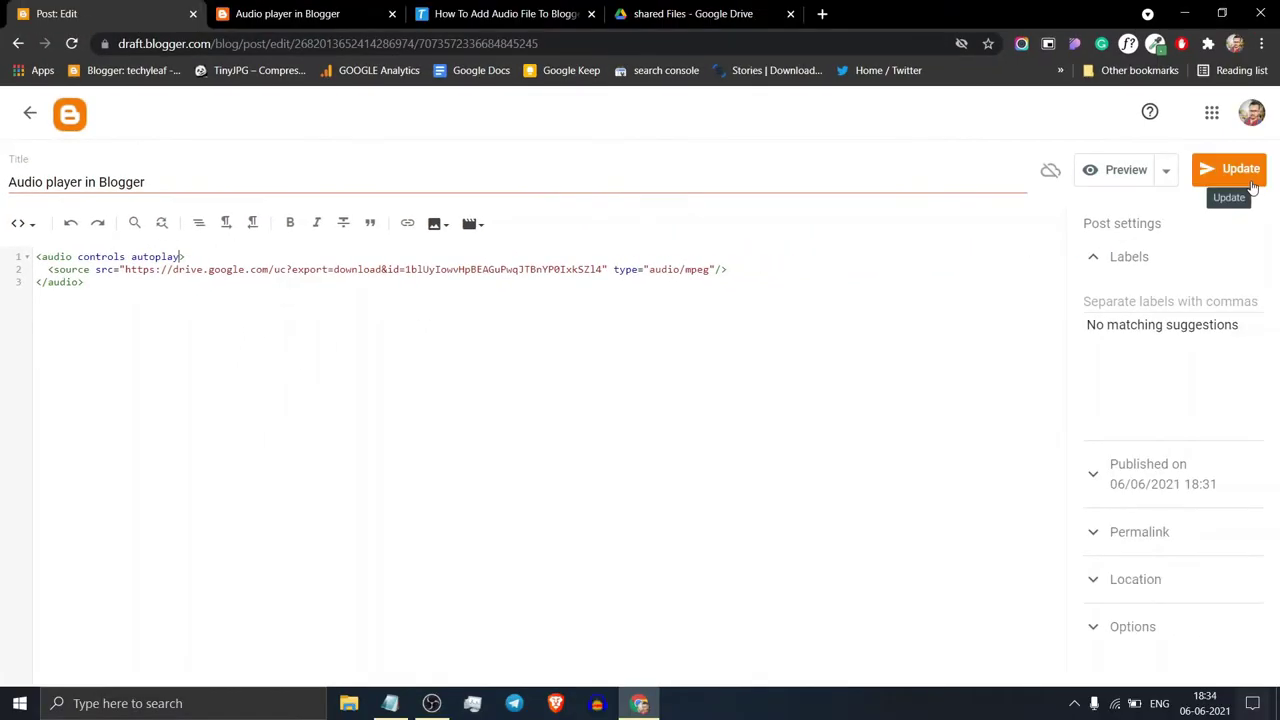
click(1251, 184)
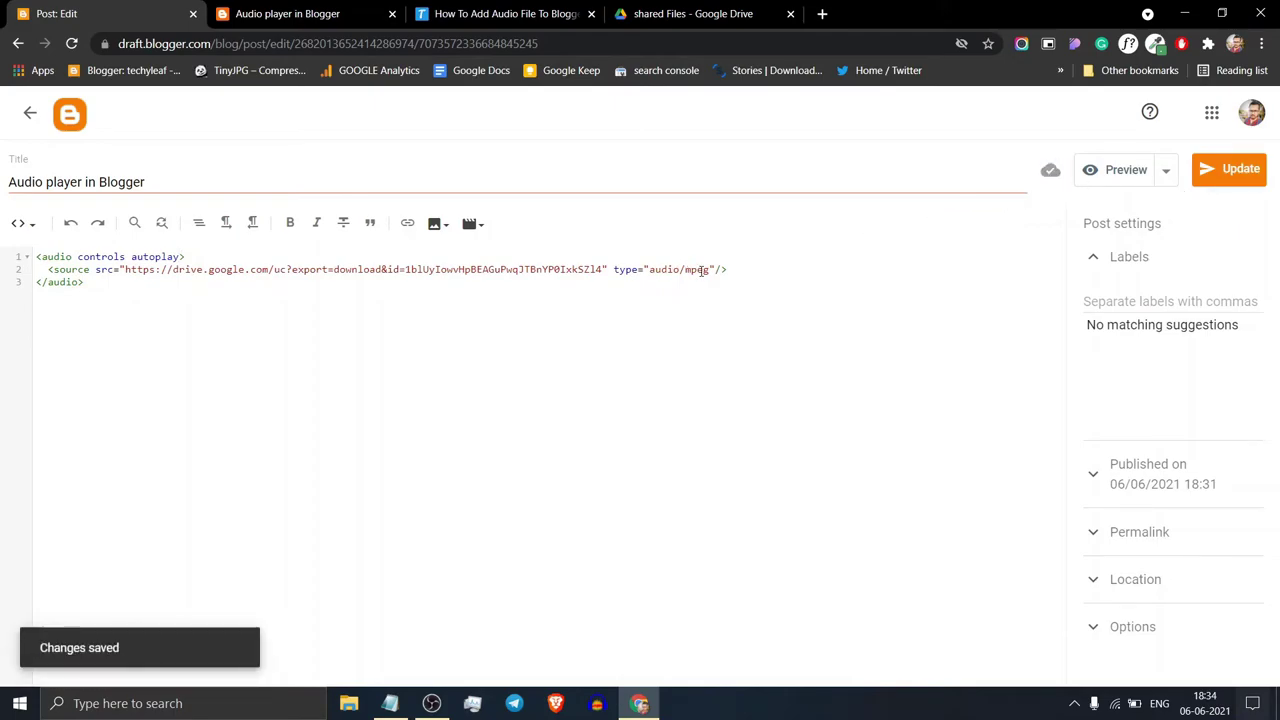
Step: Open the post from the Freebify home page, then play and pause its audio
click(298, 8)
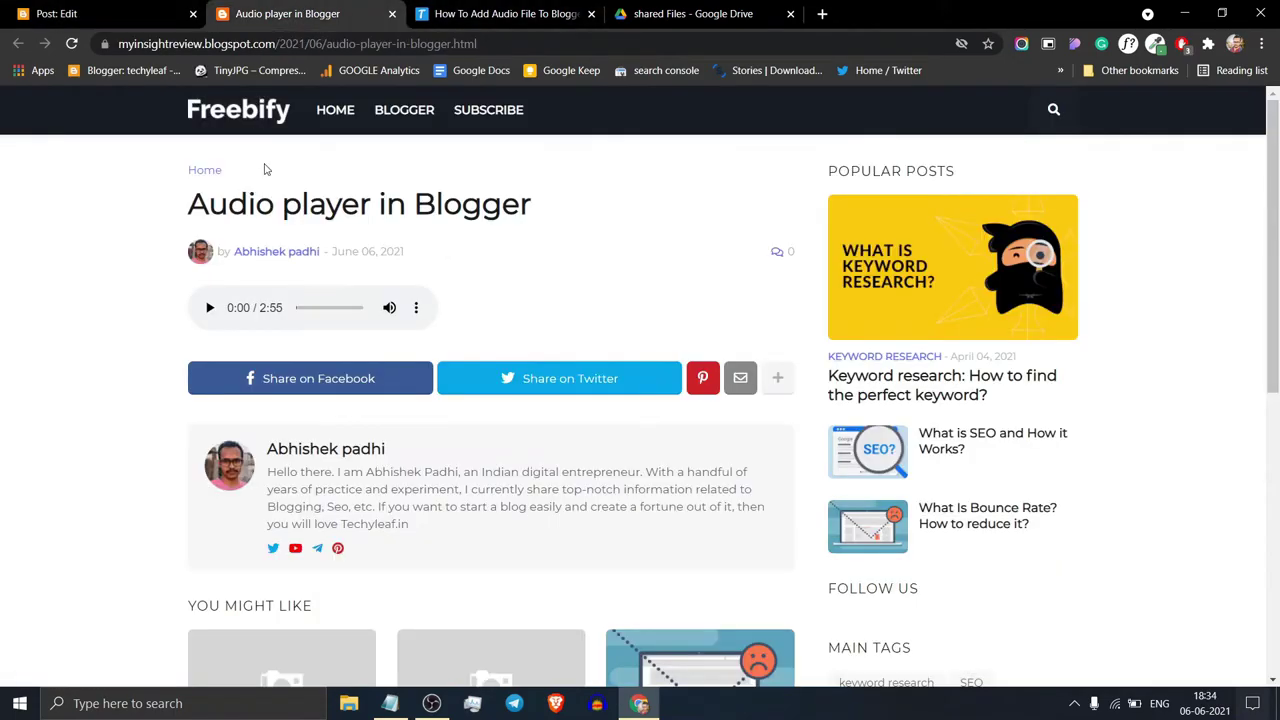
click(240, 126)
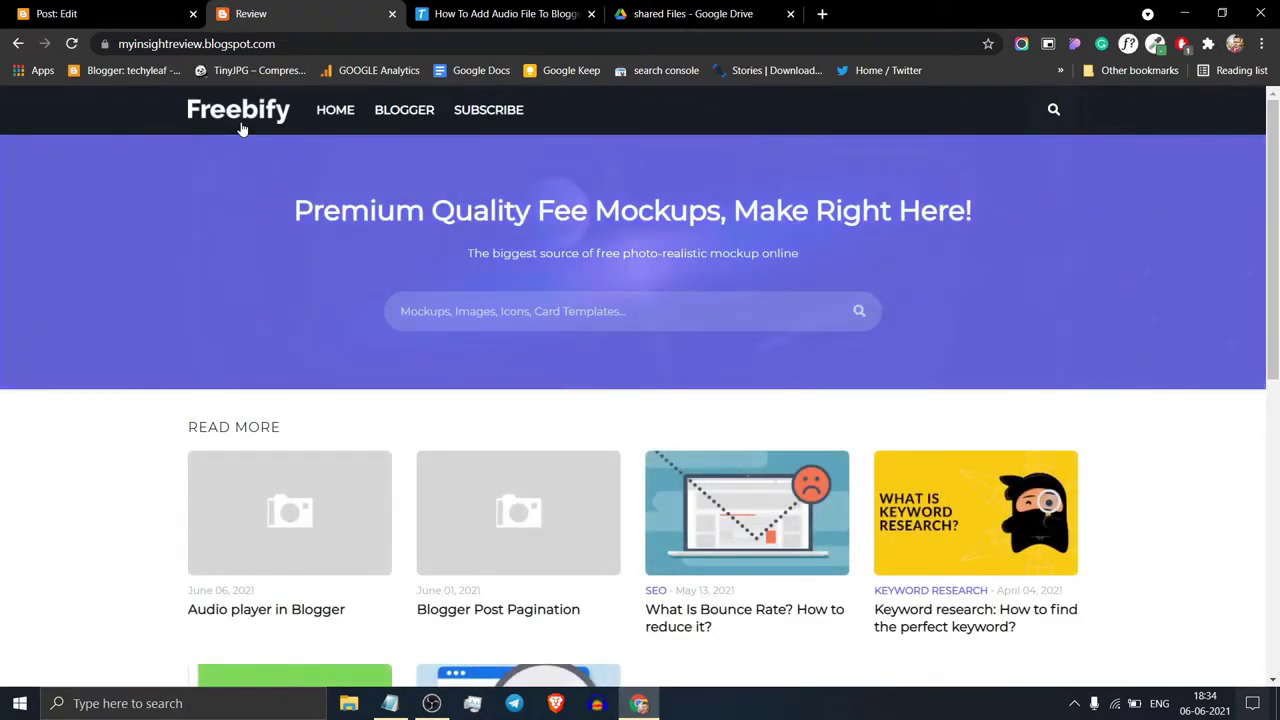
click(303, 612)
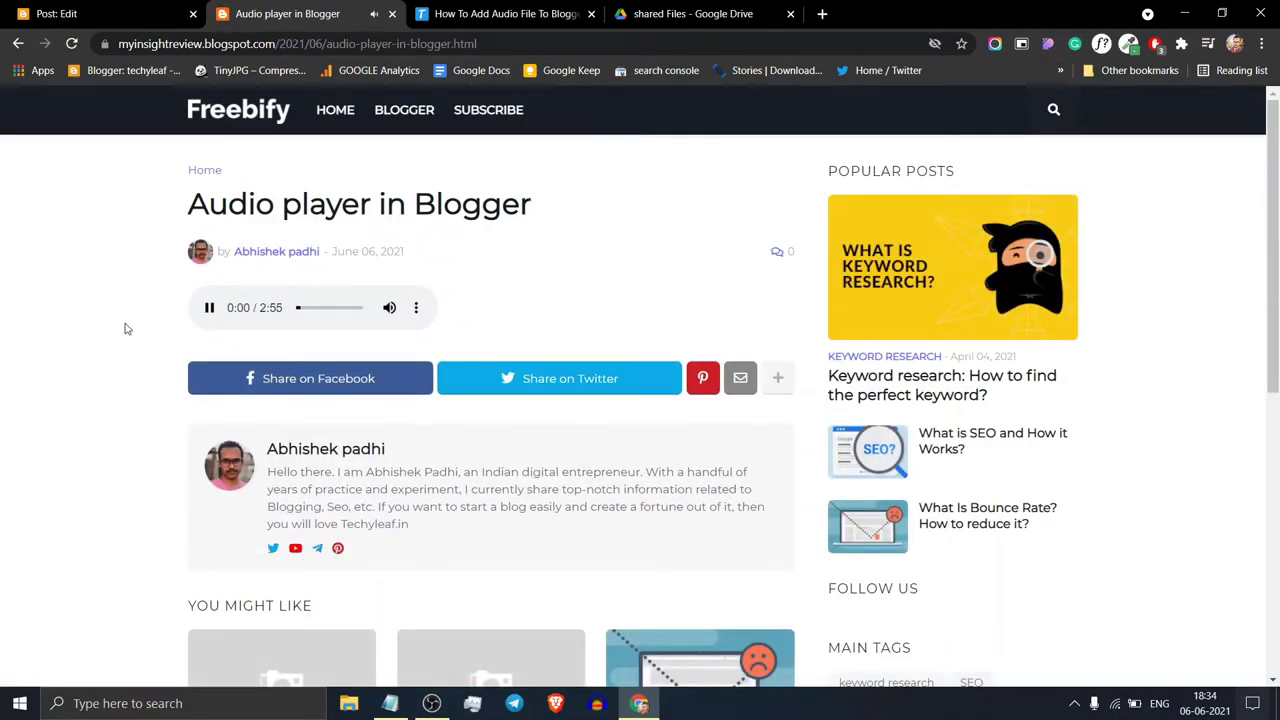
click(209, 308)
click(208, 312)
Step: Select style="width: 60%;" in the Techyleaf width example and return to the post editor
click(500, 14)
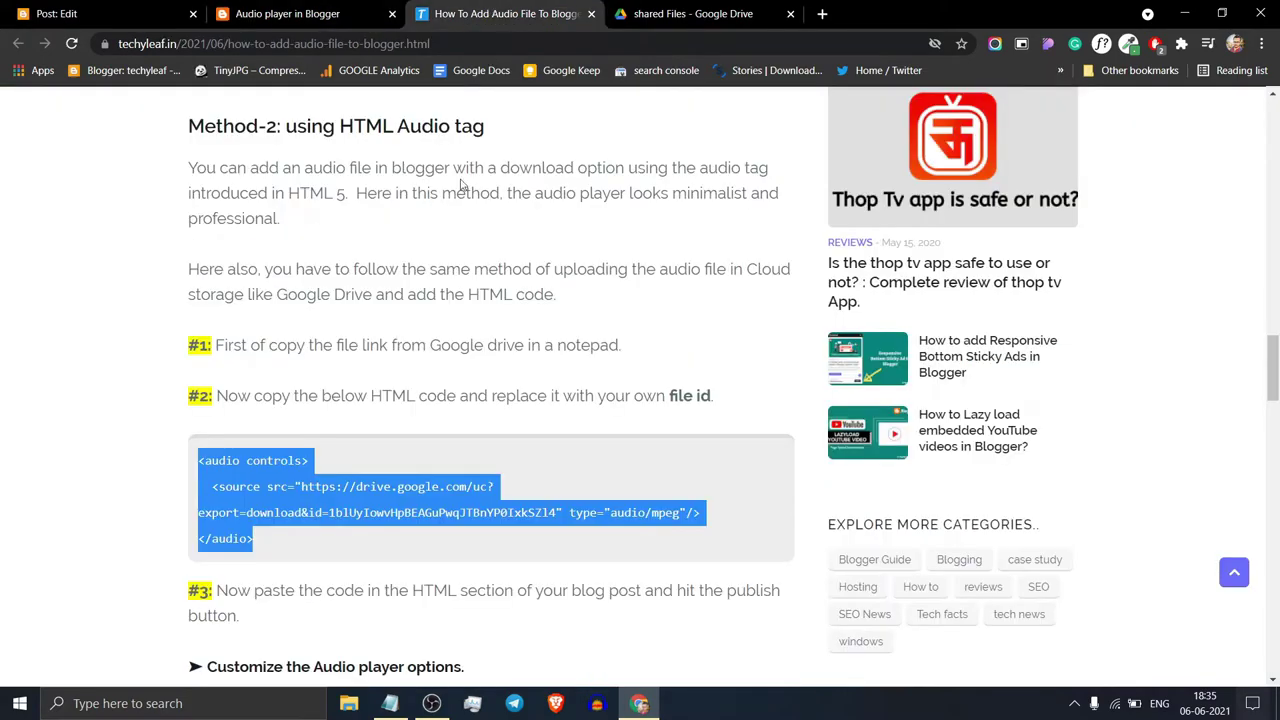
scroll(453, 300, down, 10)
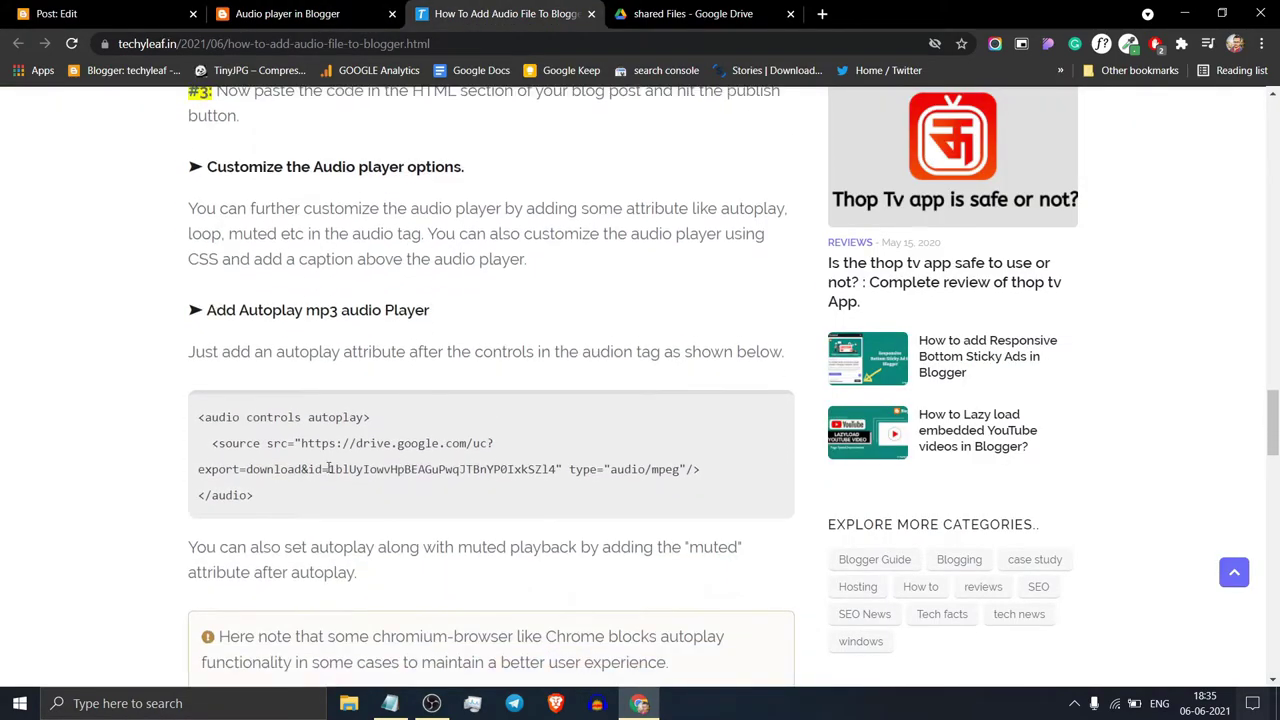
scroll(430, 484, down, 3)
scroll(410, 420, up, 2)
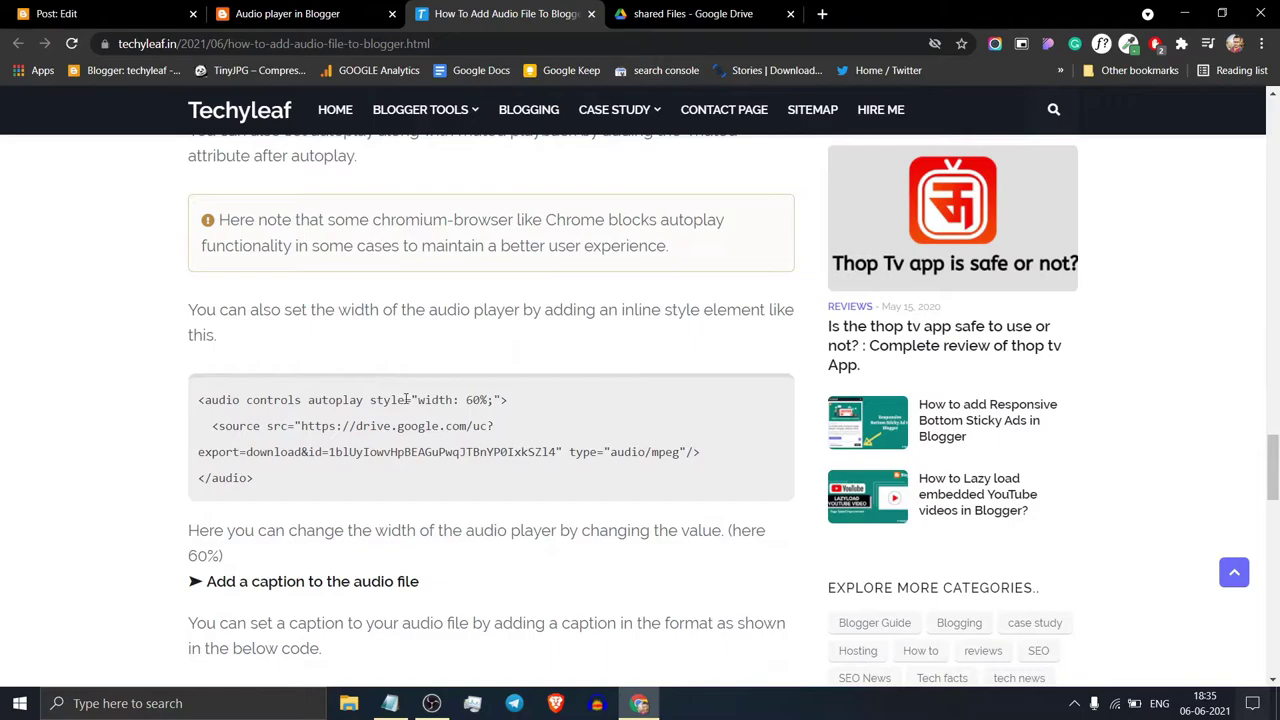
drag(371, 400, 492, 405)
click(497, 402)
drag(372, 400, 505, 403)
key(ctrl+c)
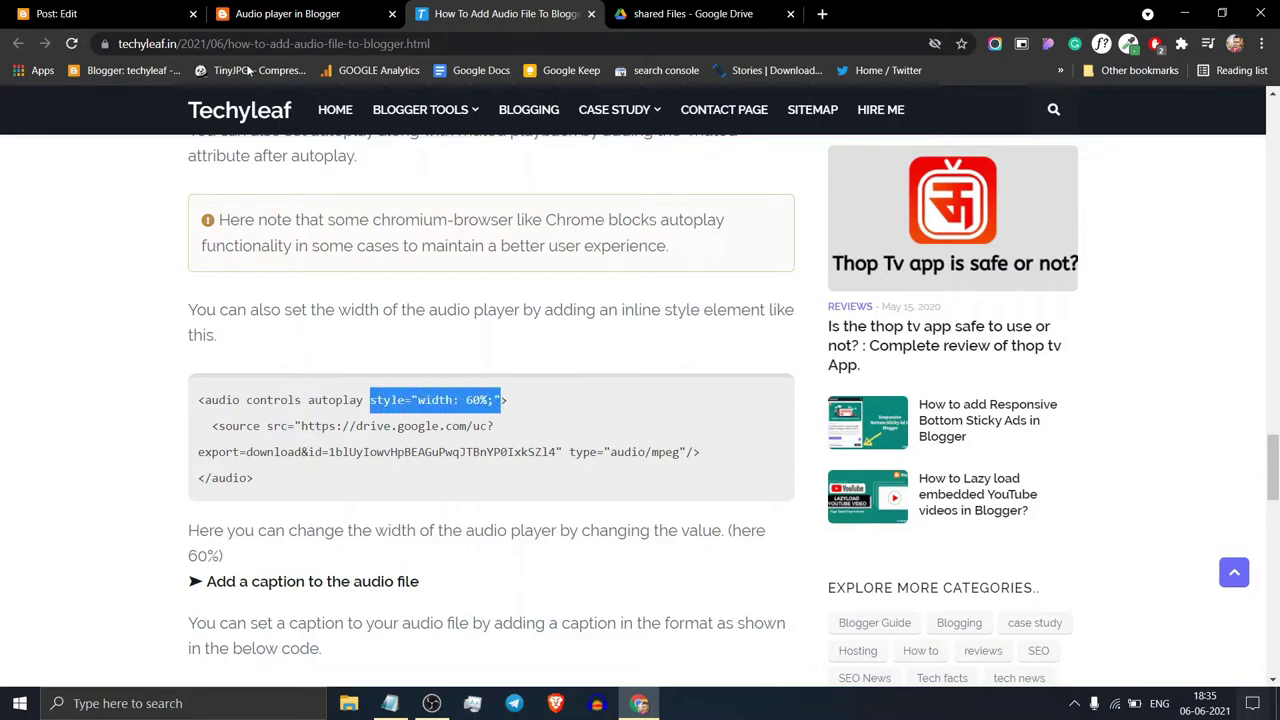
click(60, 14)
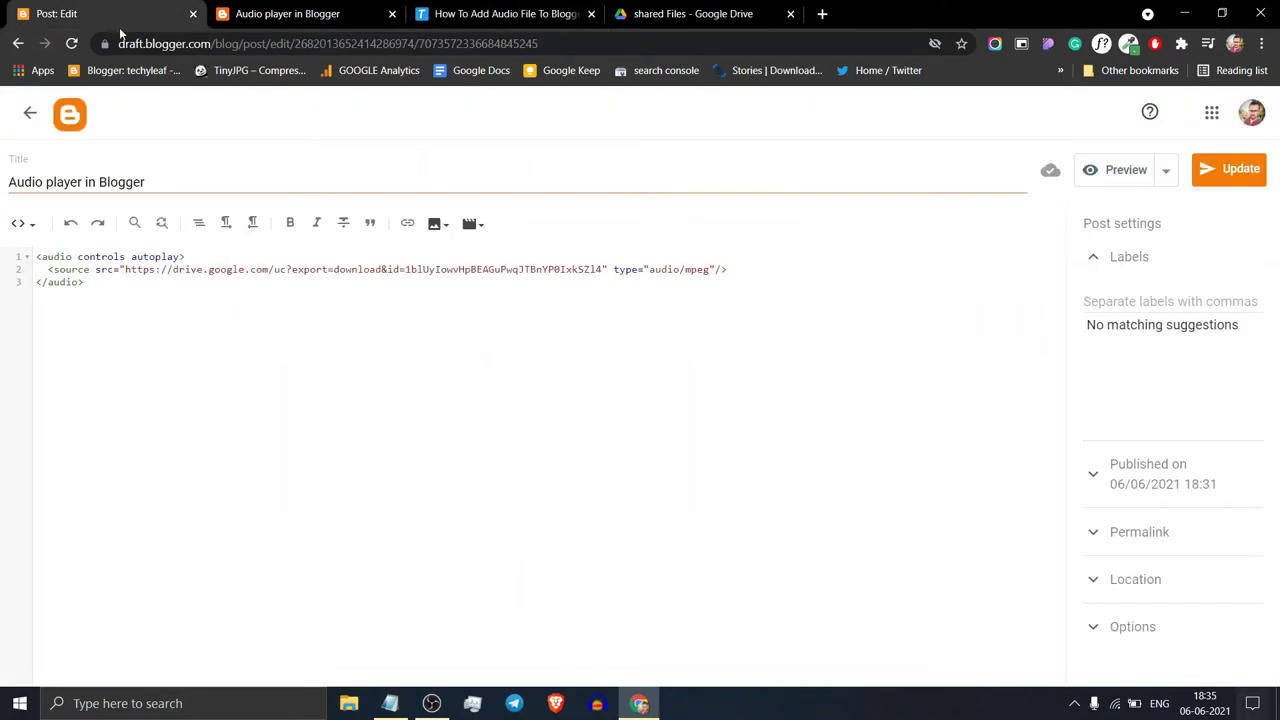
Step: Paste the width style after 'autoplay' in the audio tag, change it to 70%, and update the post
click(181, 257)
key(ctrl+v)
key(BackSpace)
text(7)
click(1229, 170)
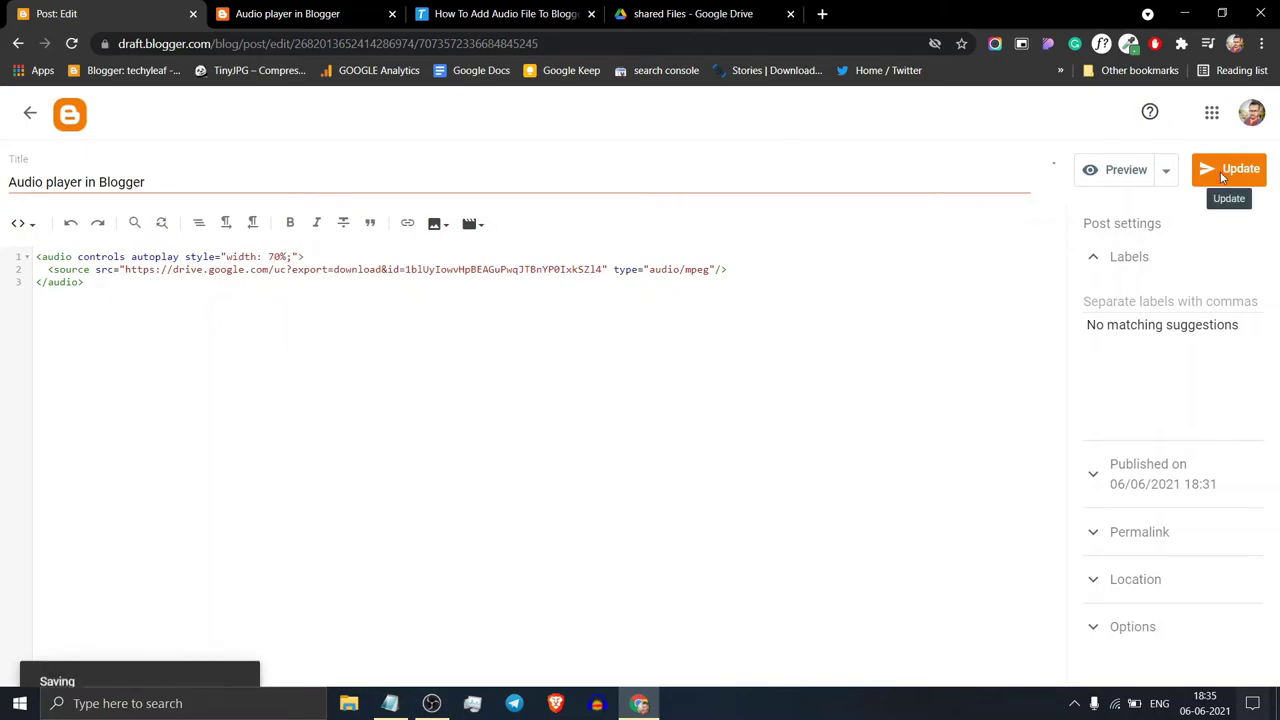
Step: Reload the live 'Audio player in Blogger' post and confirm the 70%-wide player still offers Download
click(288, 13)
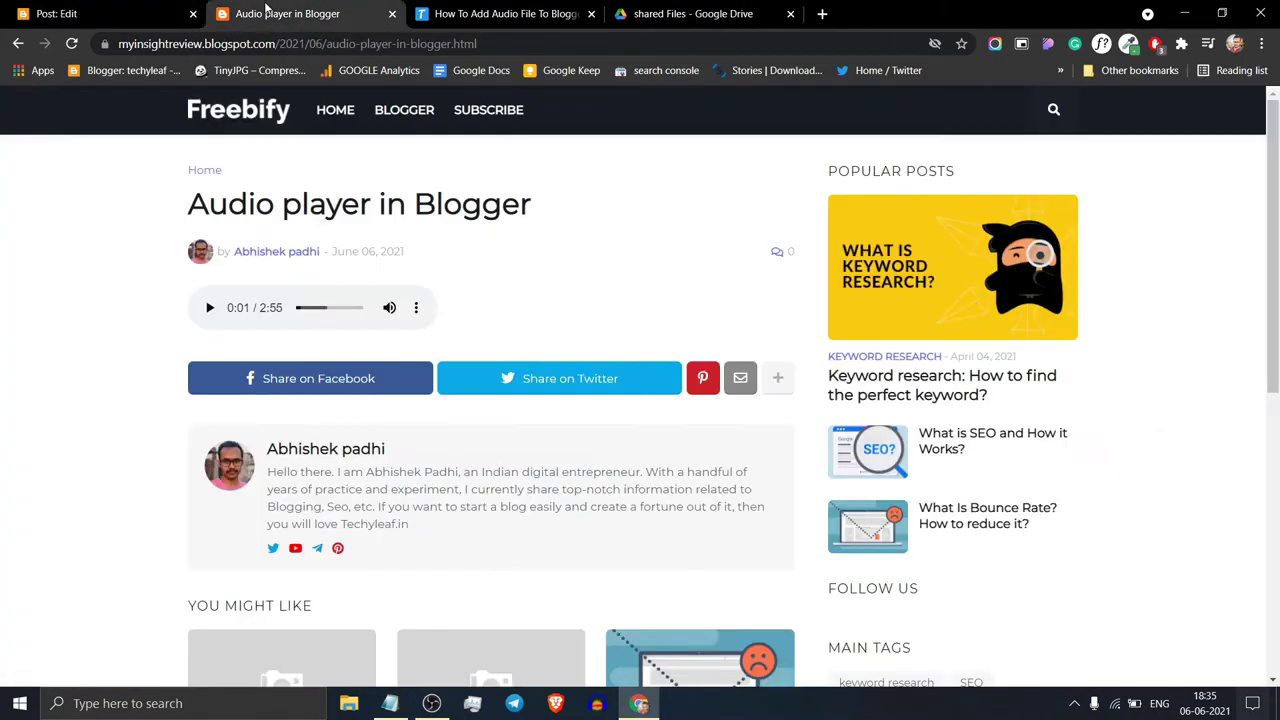
click(72, 44)
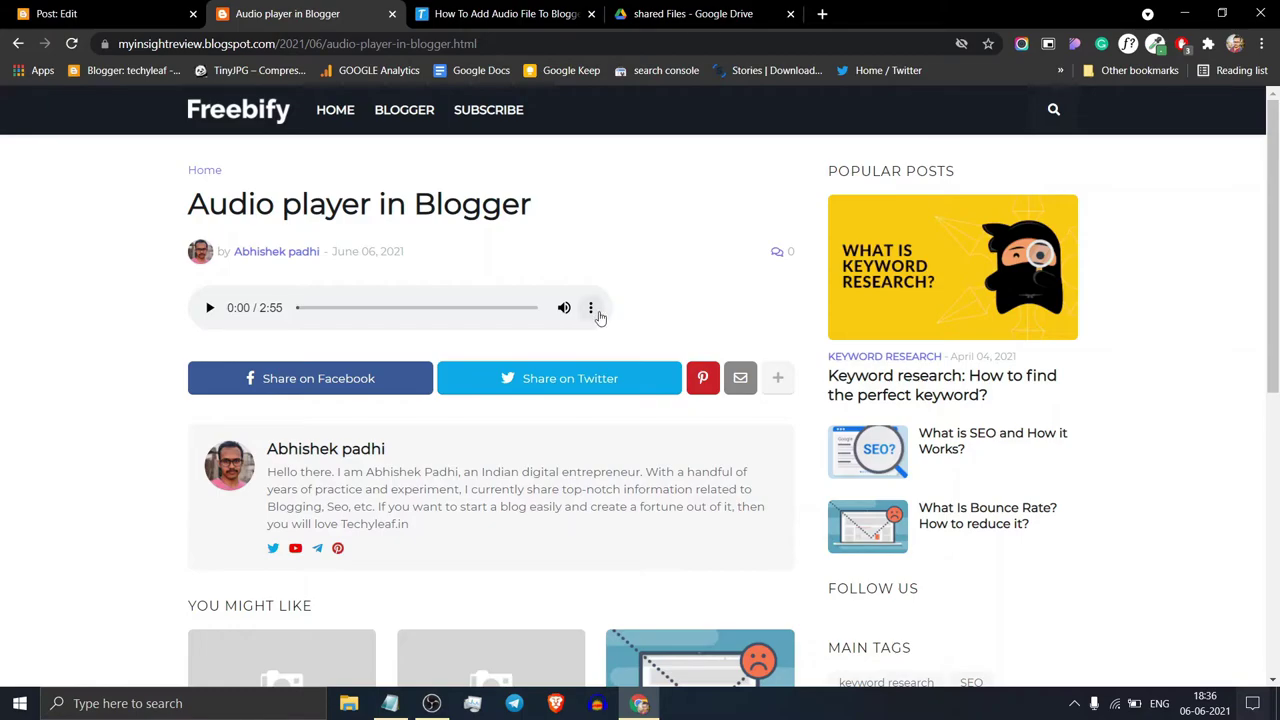
click(591, 309)
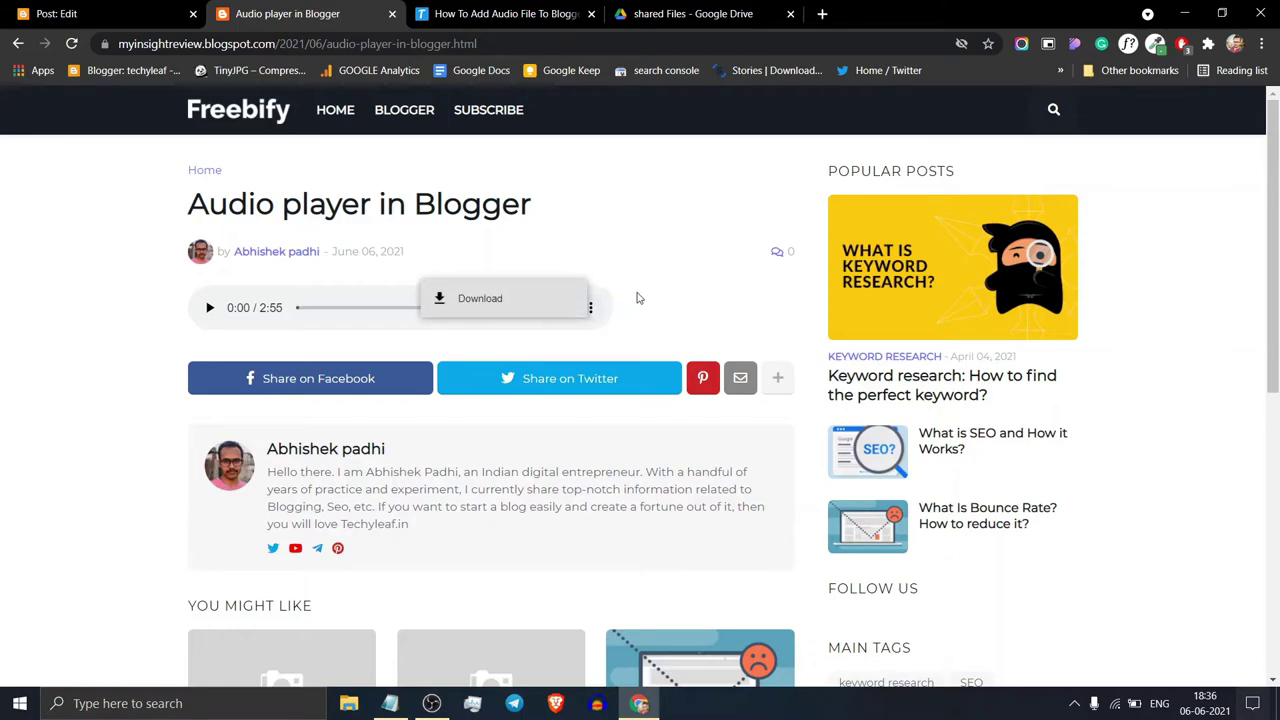
click(668, 305)
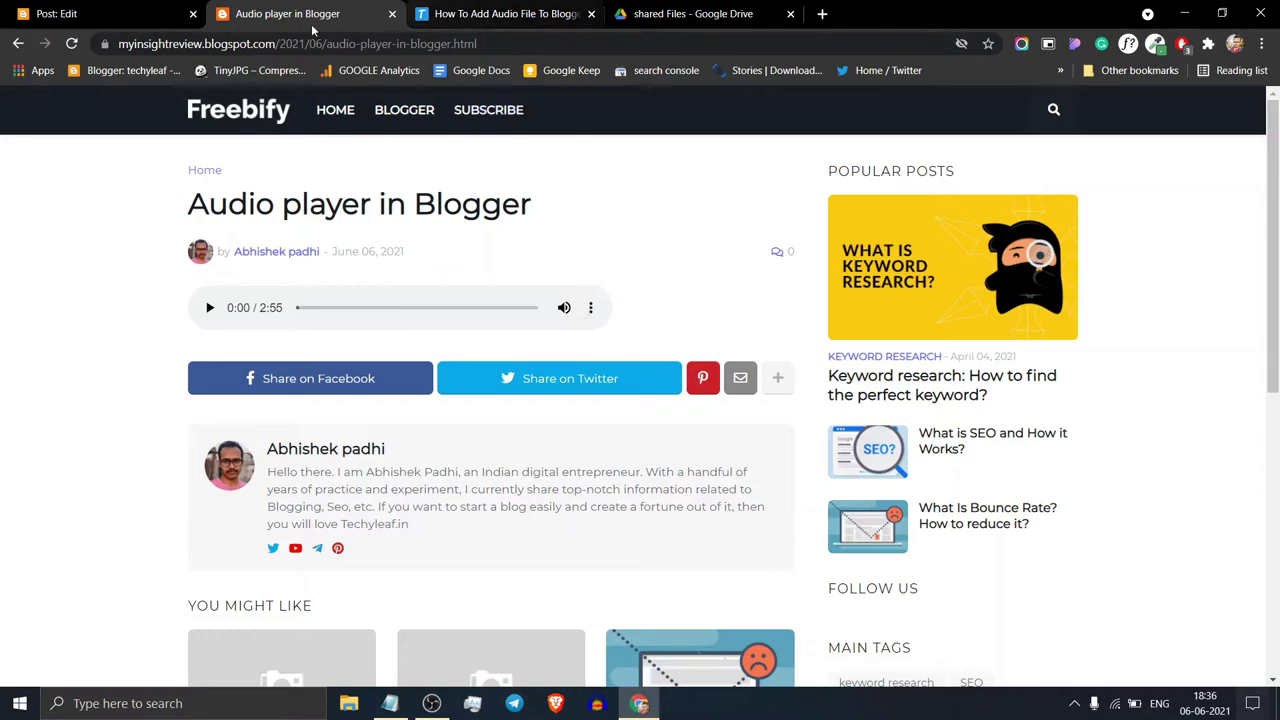
Step: Copy Techyleaf's captioned figure audio code and select the post's three existing audio lines in Blogger
click(550, 13)
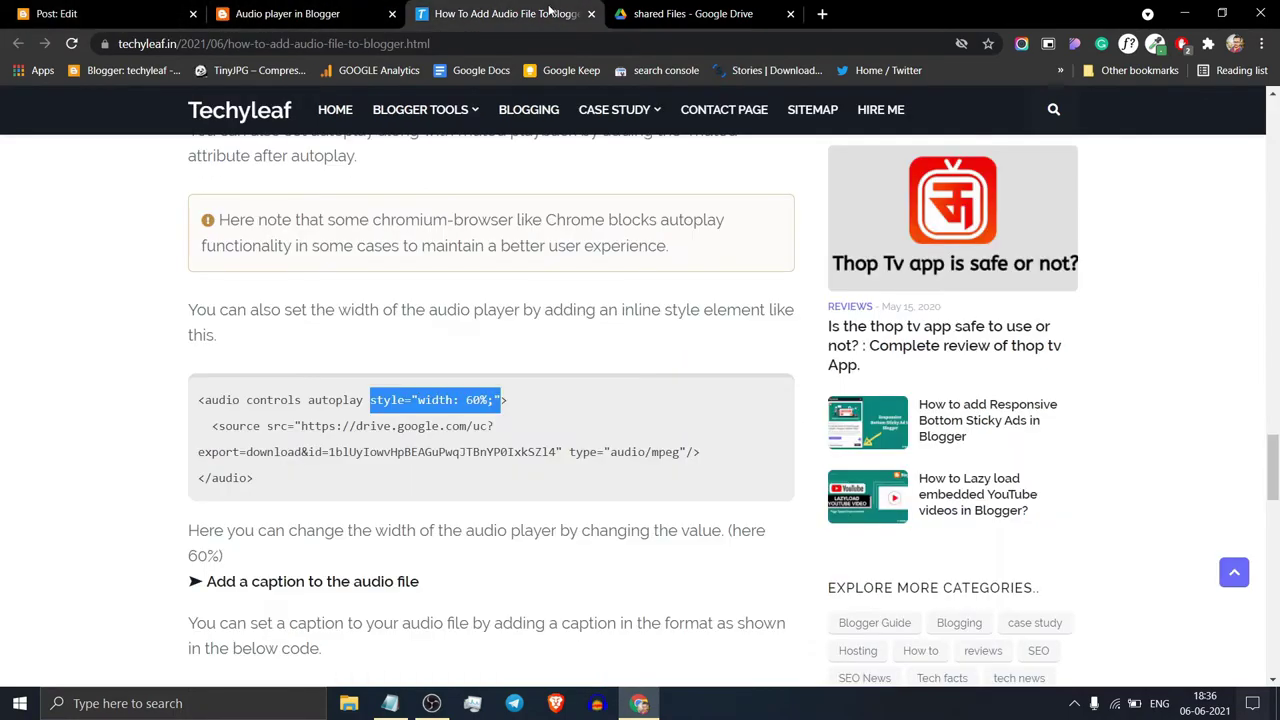
click(533, 301)
scroll(614, 323, up, 2)
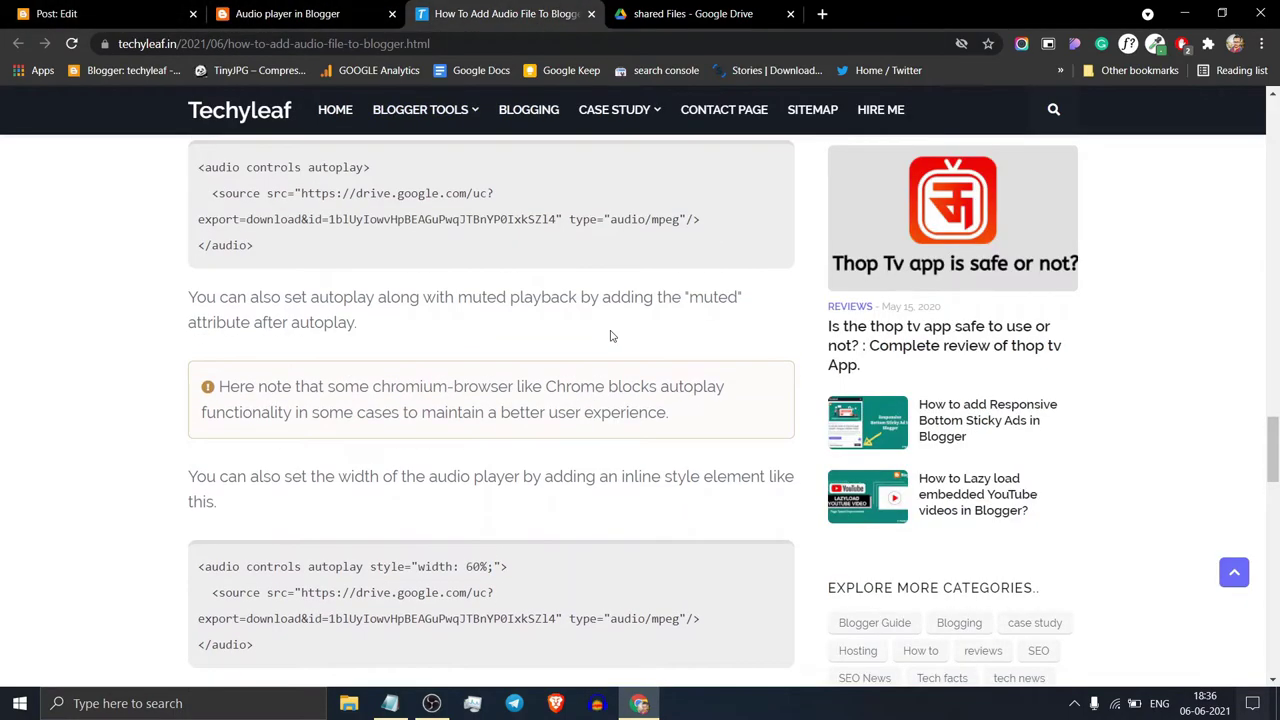
scroll(593, 349, down, 6)
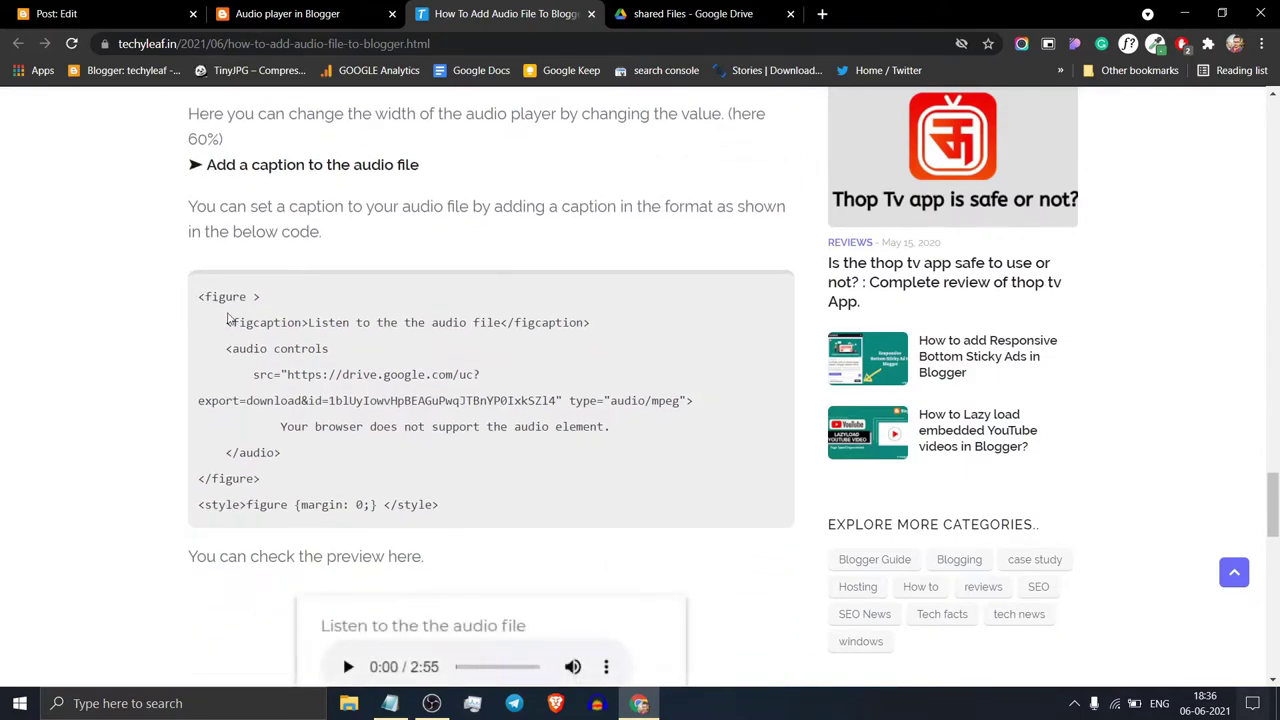
drag(200, 296, 597, 338)
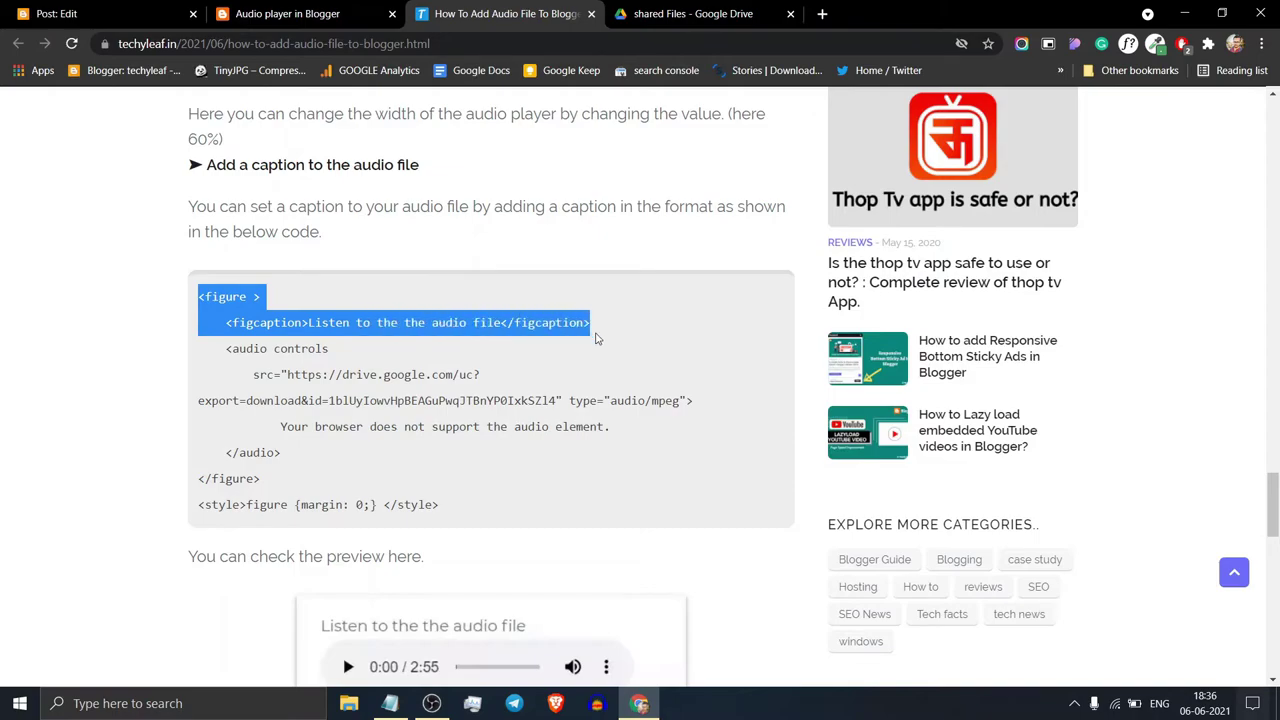
click(592, 336)
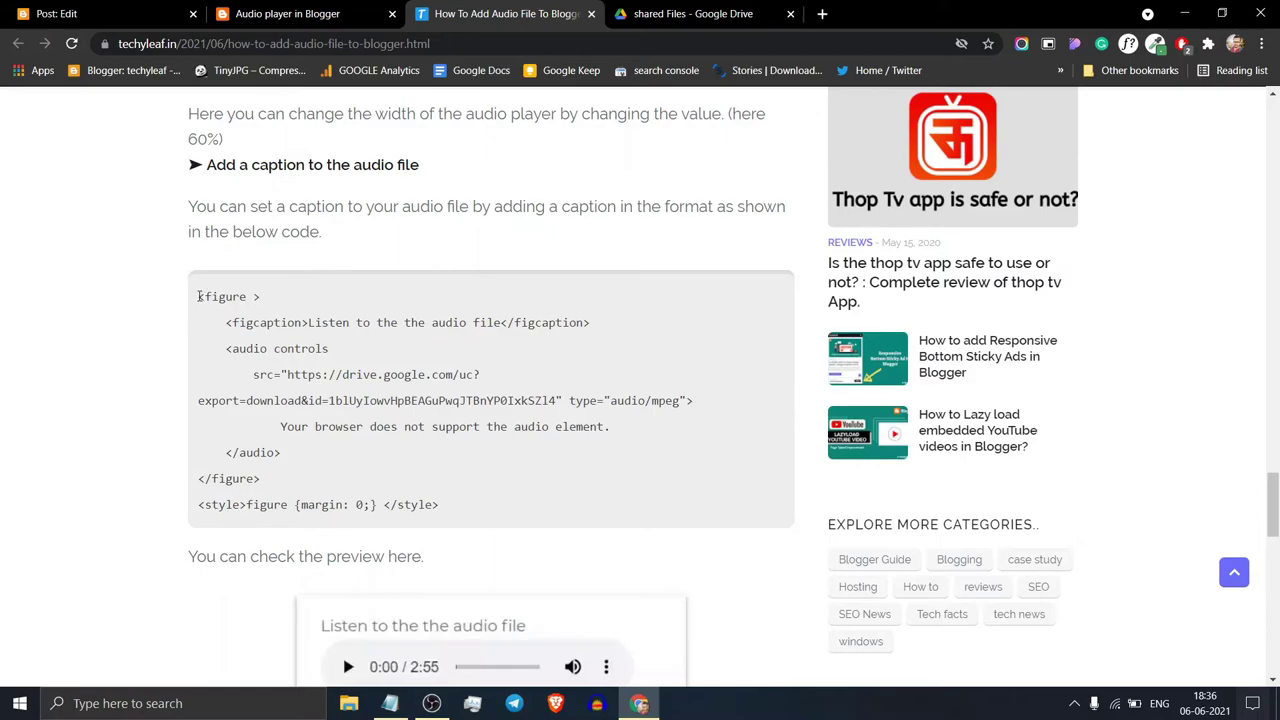
drag(200, 296, 443, 505)
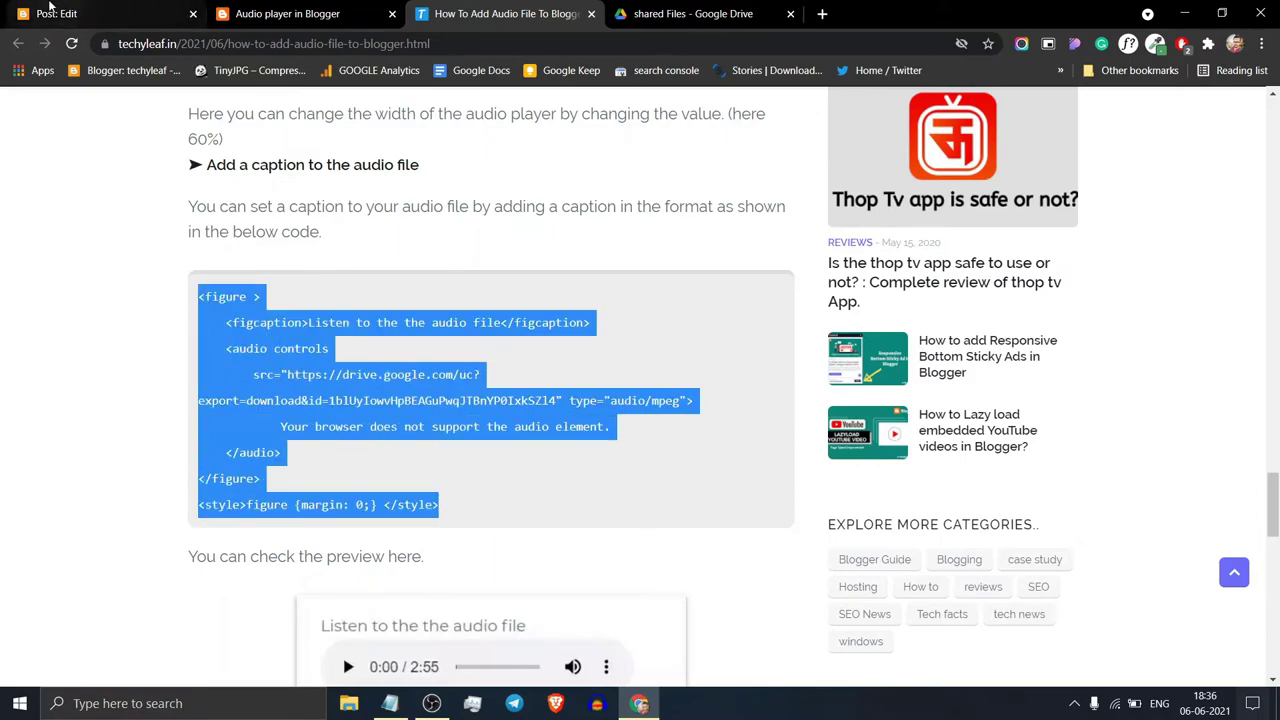
click(60, 14)
drag(116, 283, 20, 260)
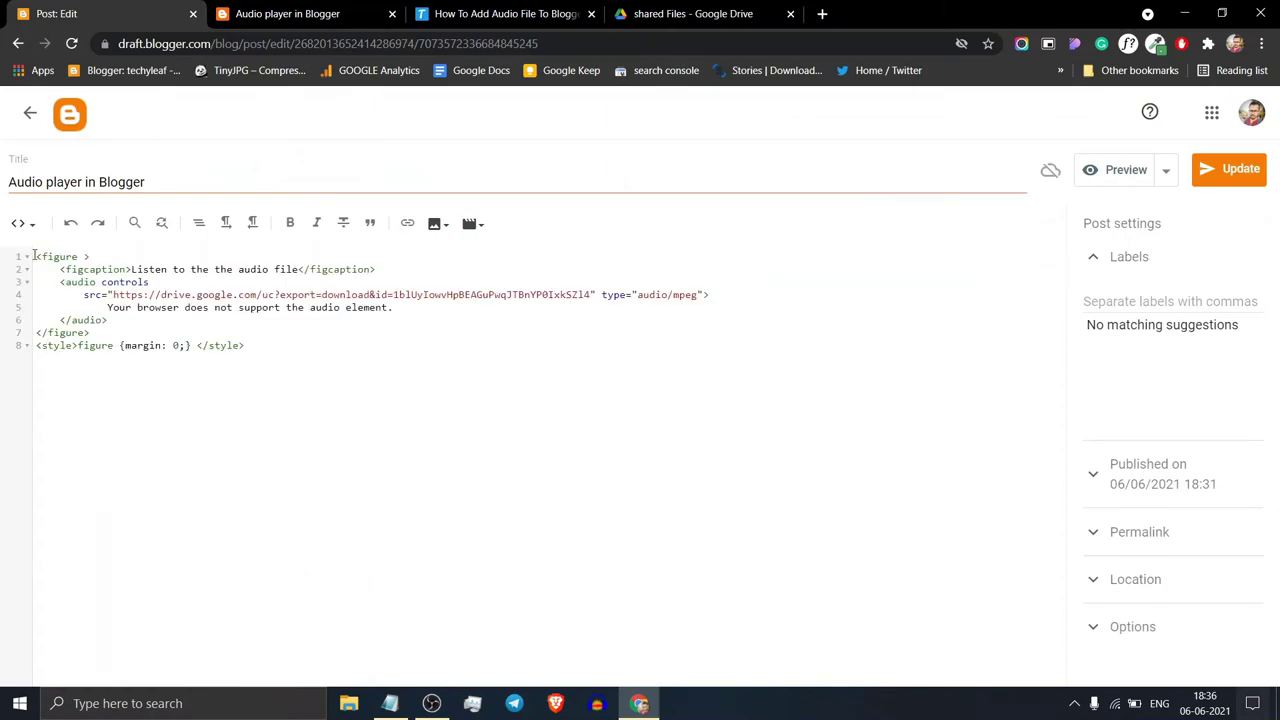
Step: Paste the figure and figcaption code over the old audio lines, review it, and update the post
drag(37, 257, 296, 270)
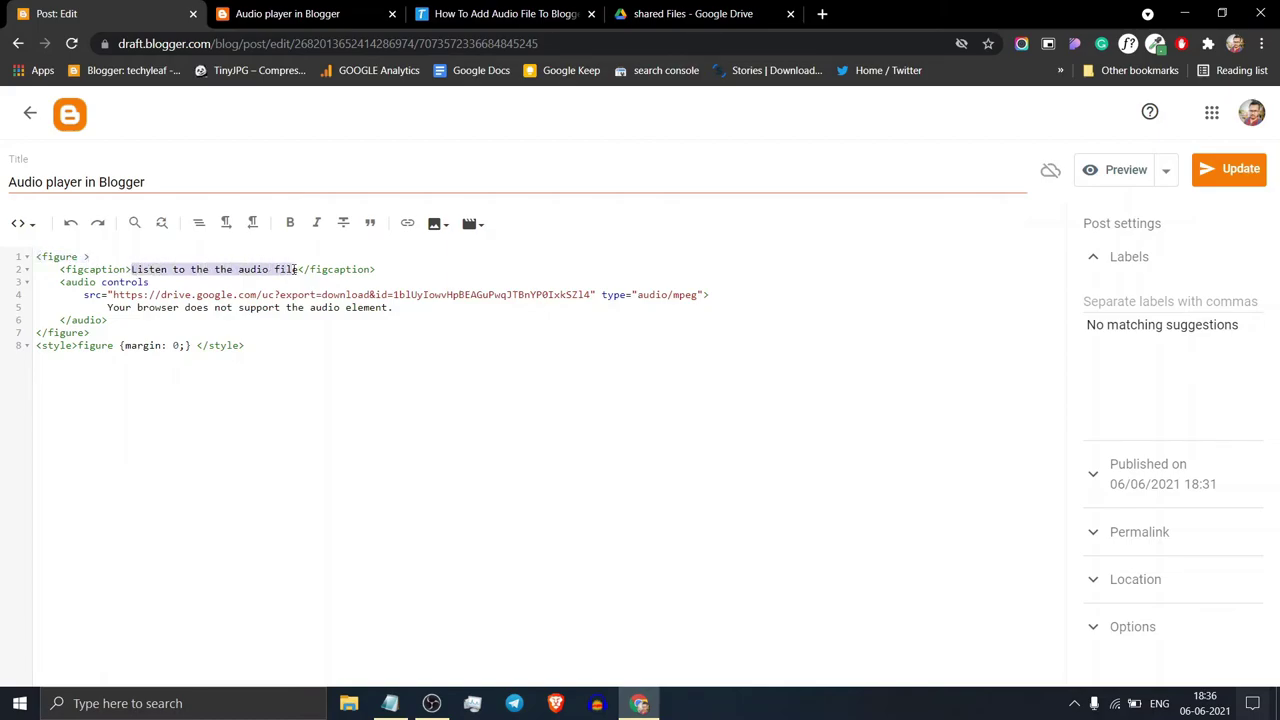
click(425, 274)
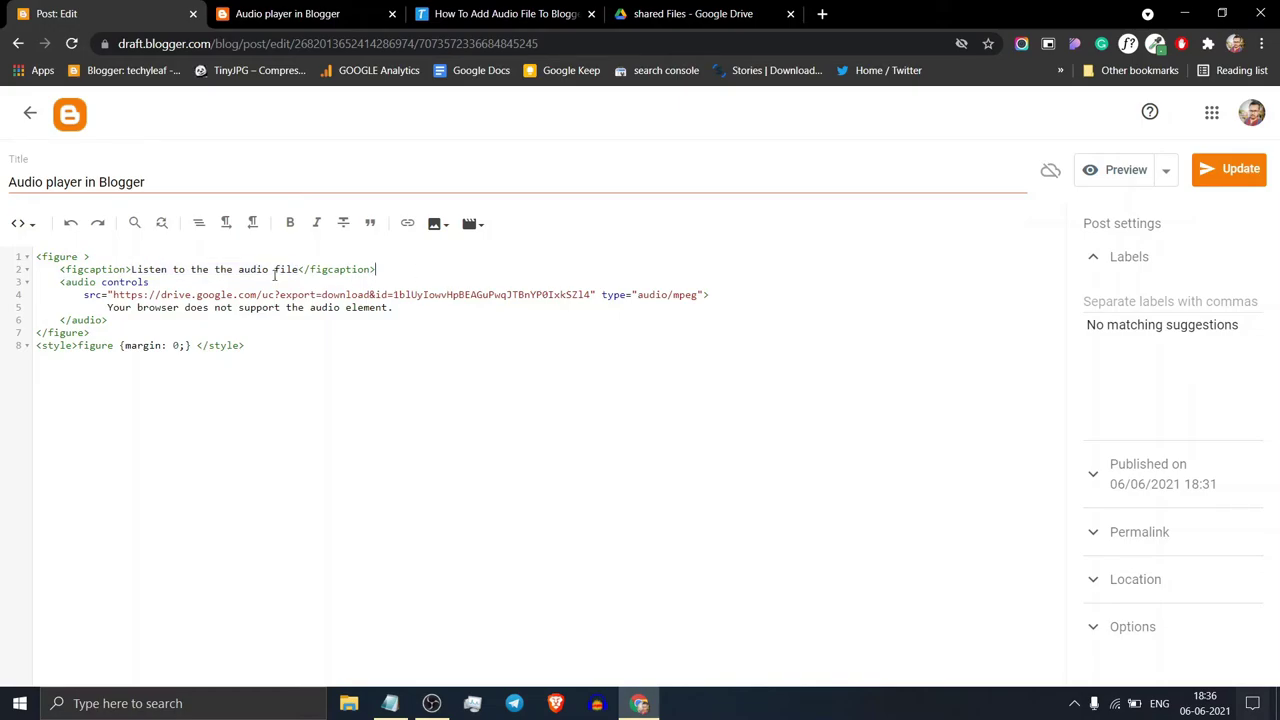
click(1214, 169)
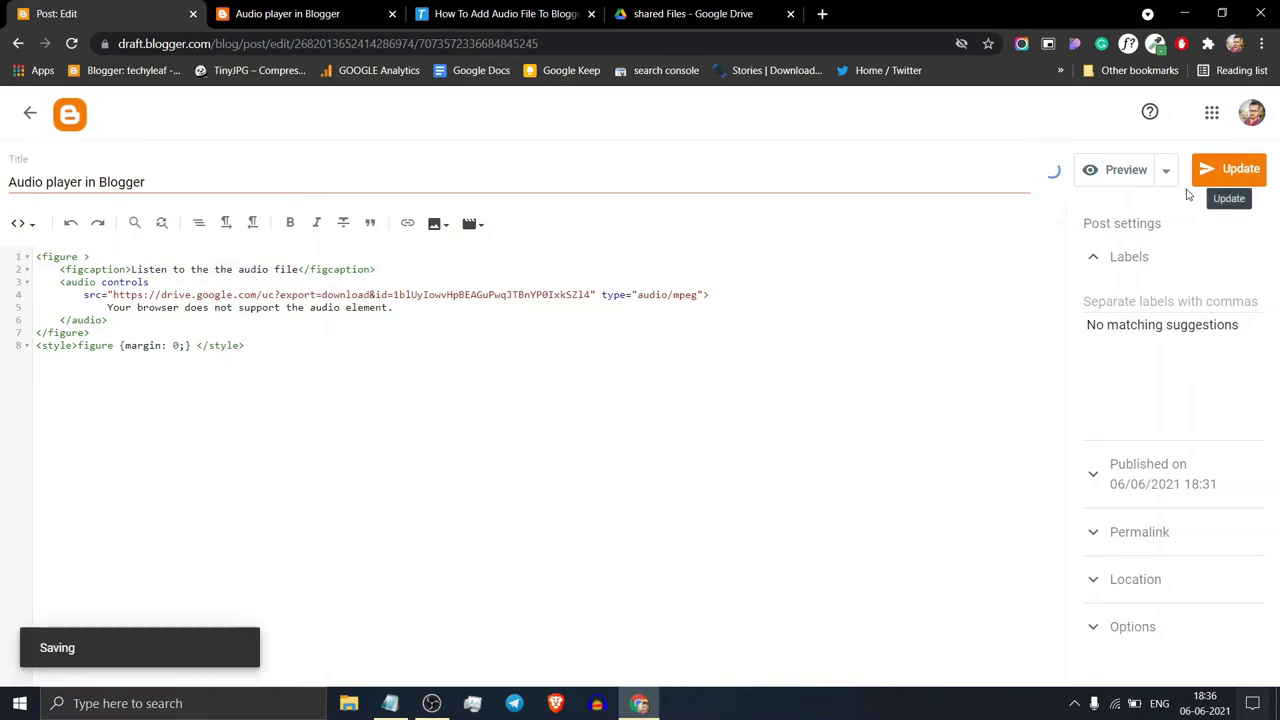
Step: Reload the 'Audio player in Blogger' tab to see the 'Listen to the the audio file' caption
click(262, 10)
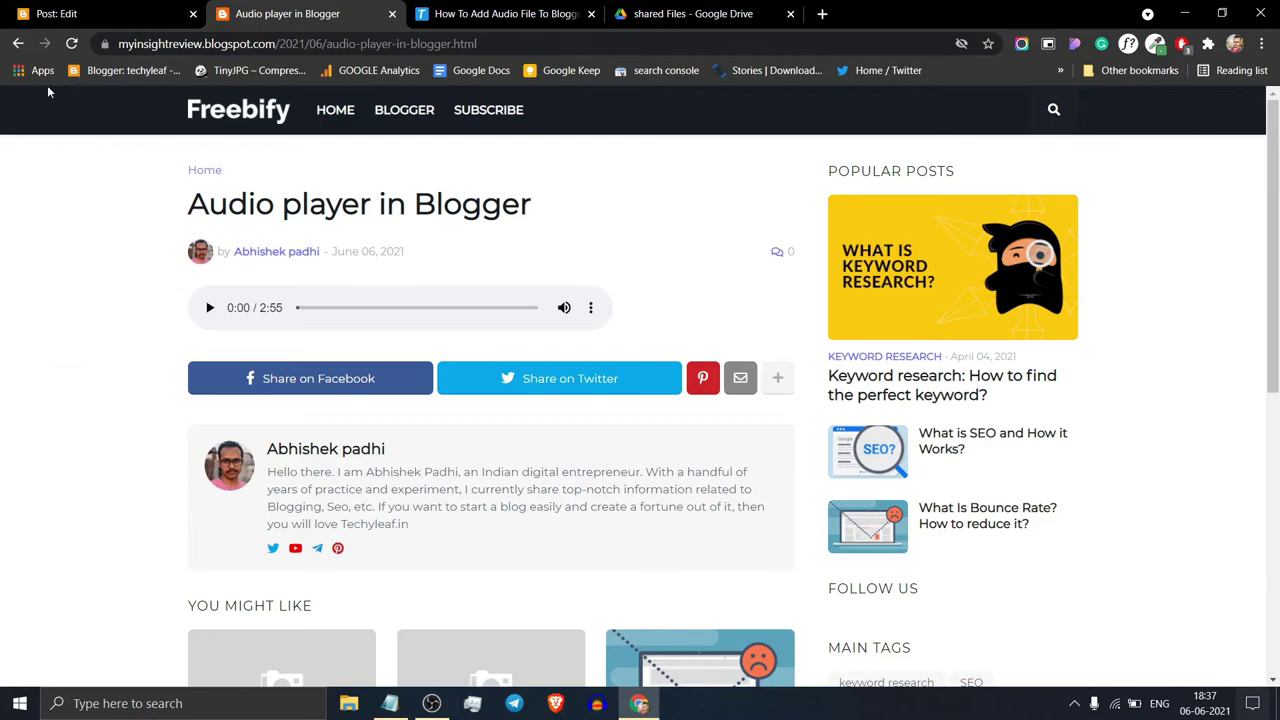
click(69, 45)
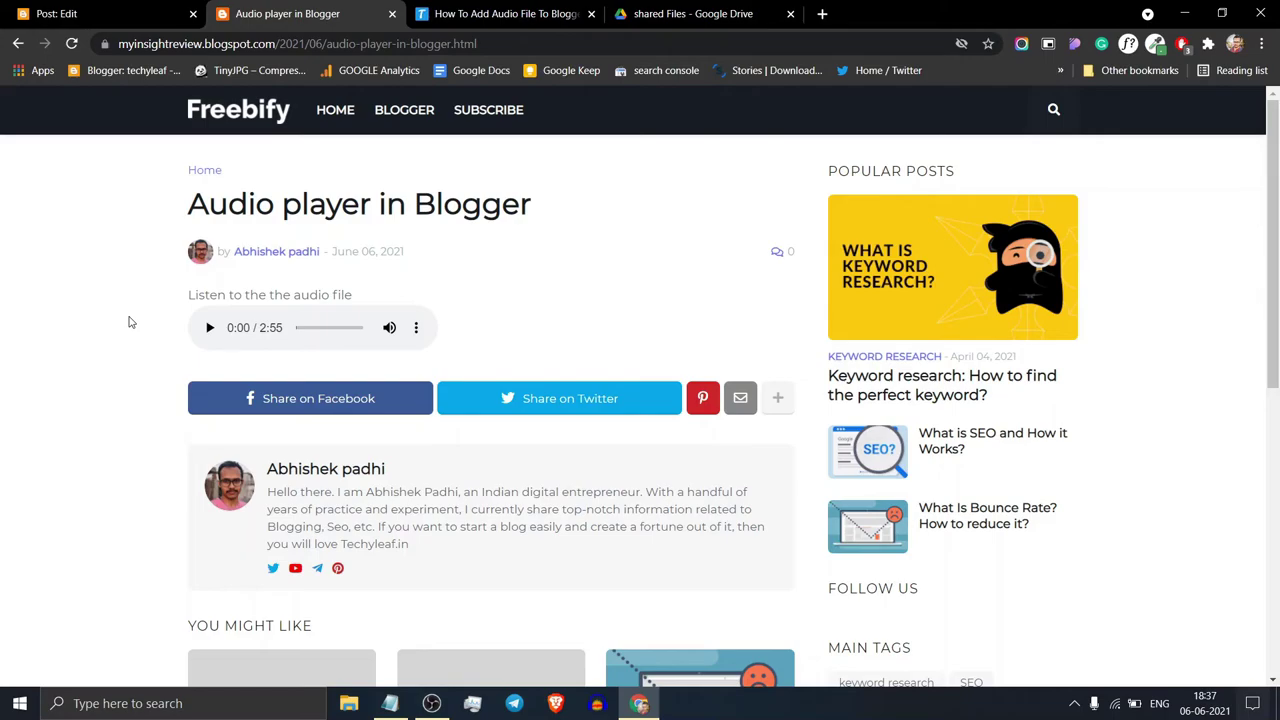
Step: Return to the 'How To Add Audio File To Blogger' article and scroll up toward its header image
click(500, 14)
click(533, 189)
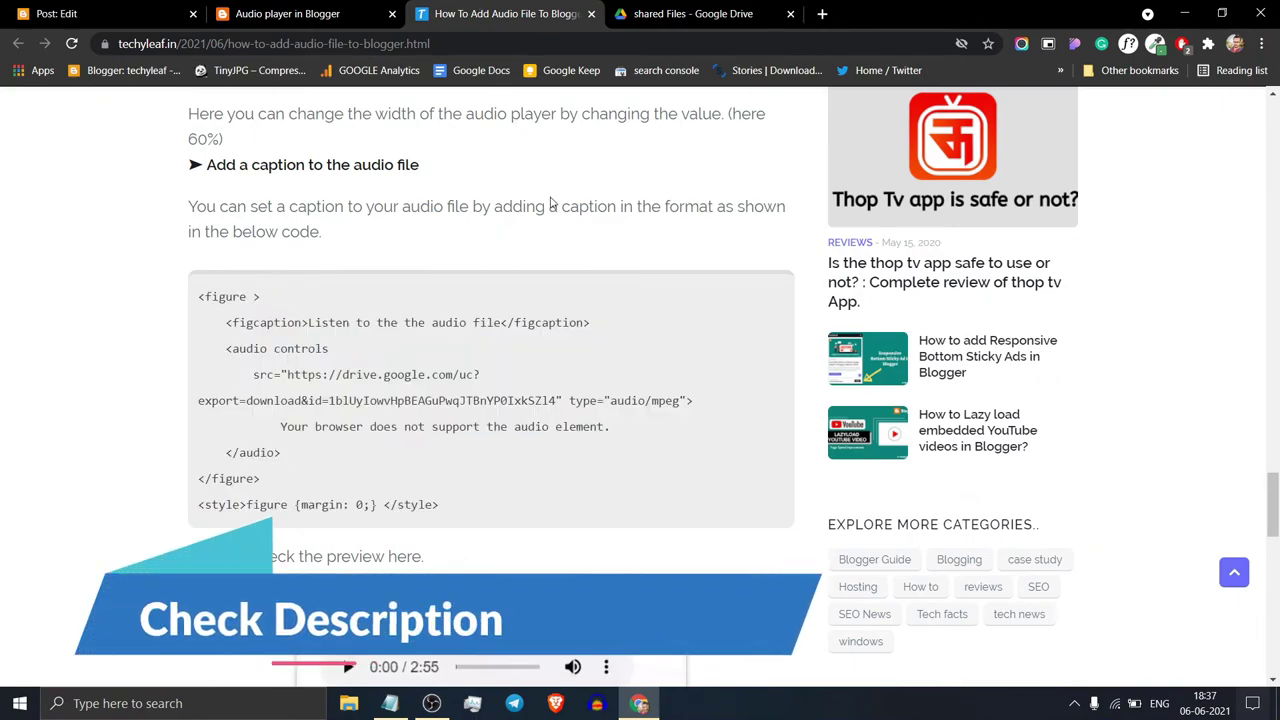
drag(1272, 530, 1272, 255)
scroll(1272, 255, up, 6)
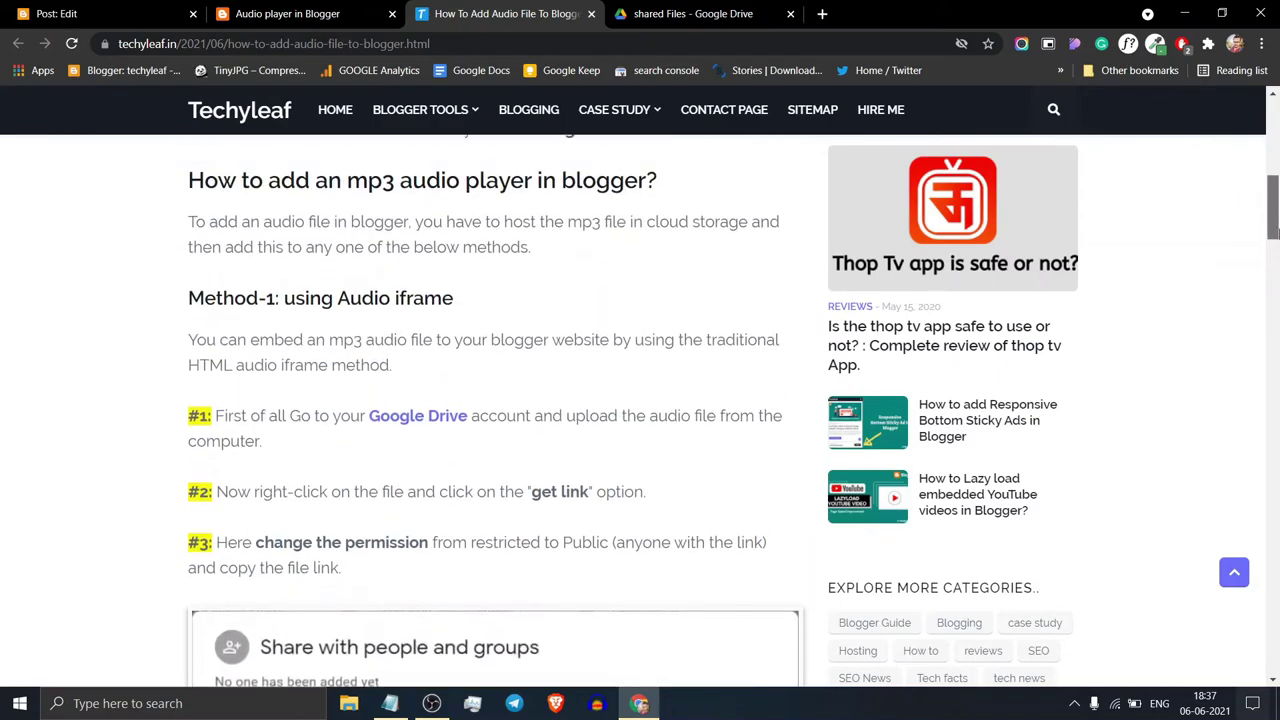